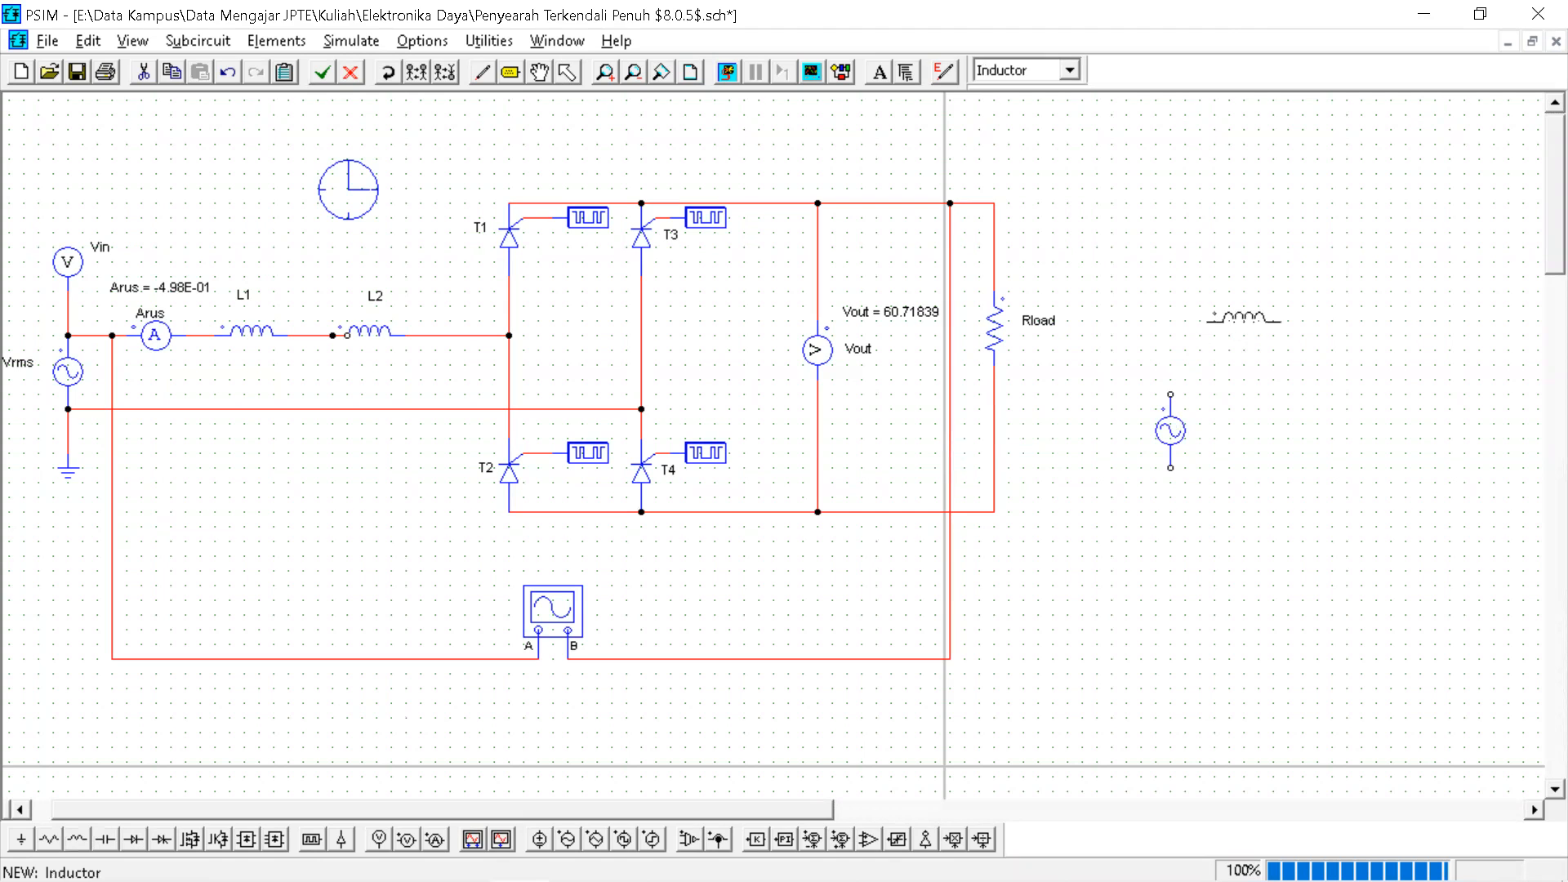
Place two horizontal inductors above the separate AC source and four vertical thyristors in a two-by-two arrangement beside it.
left_click(1248, 317)
left_click(1369, 317)
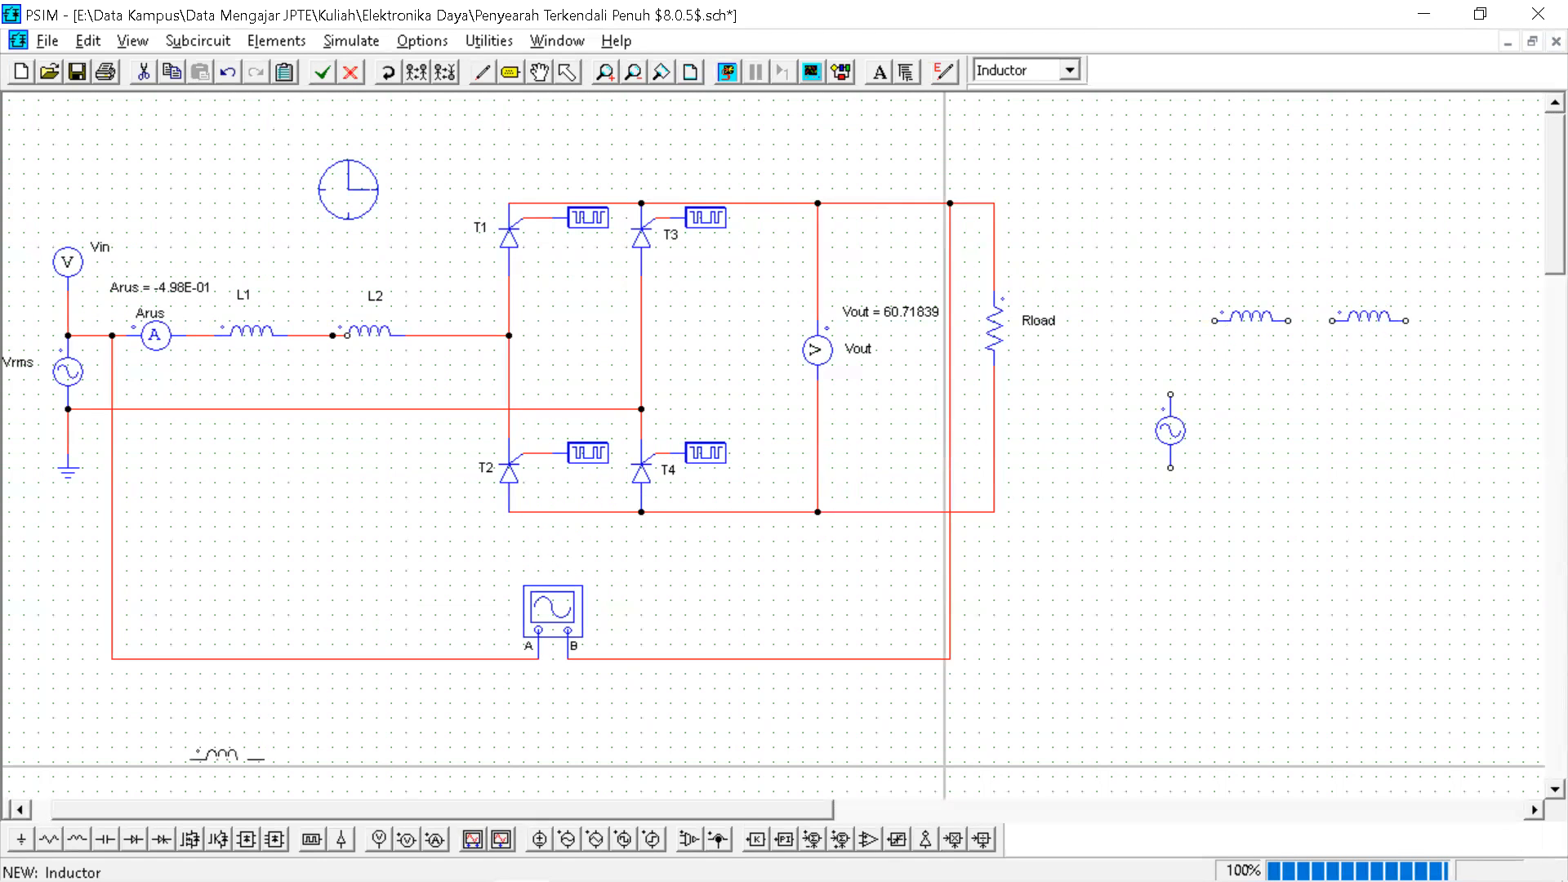
left_click(161, 838)
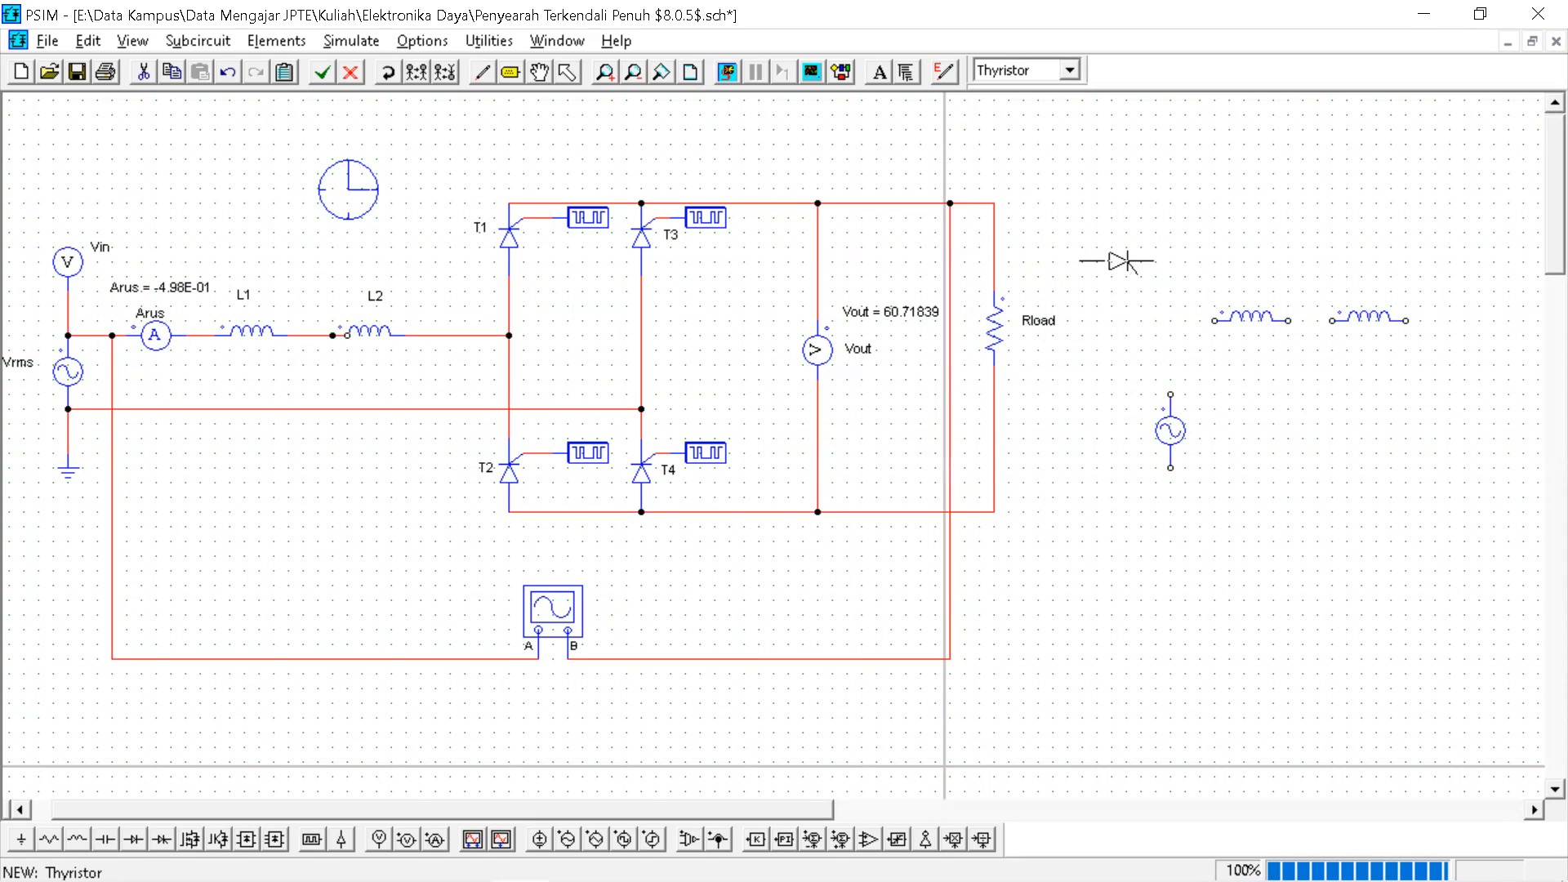
right_click(1118, 261)
left_click(1450, 423)
left_click(1508, 418)
left_click(1451, 531)
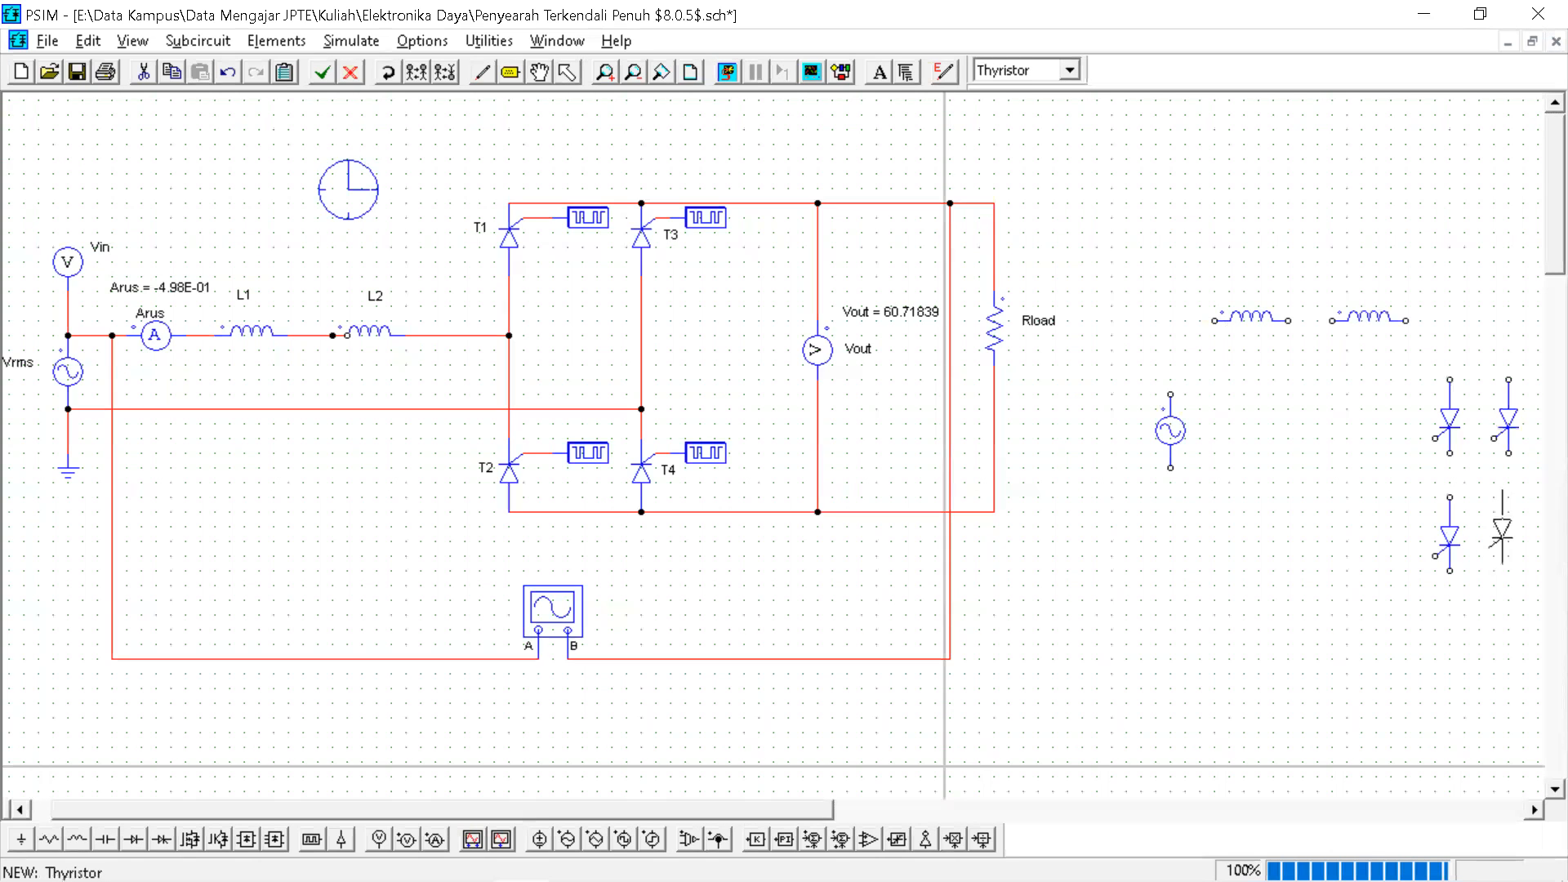
left_click(1508, 522)
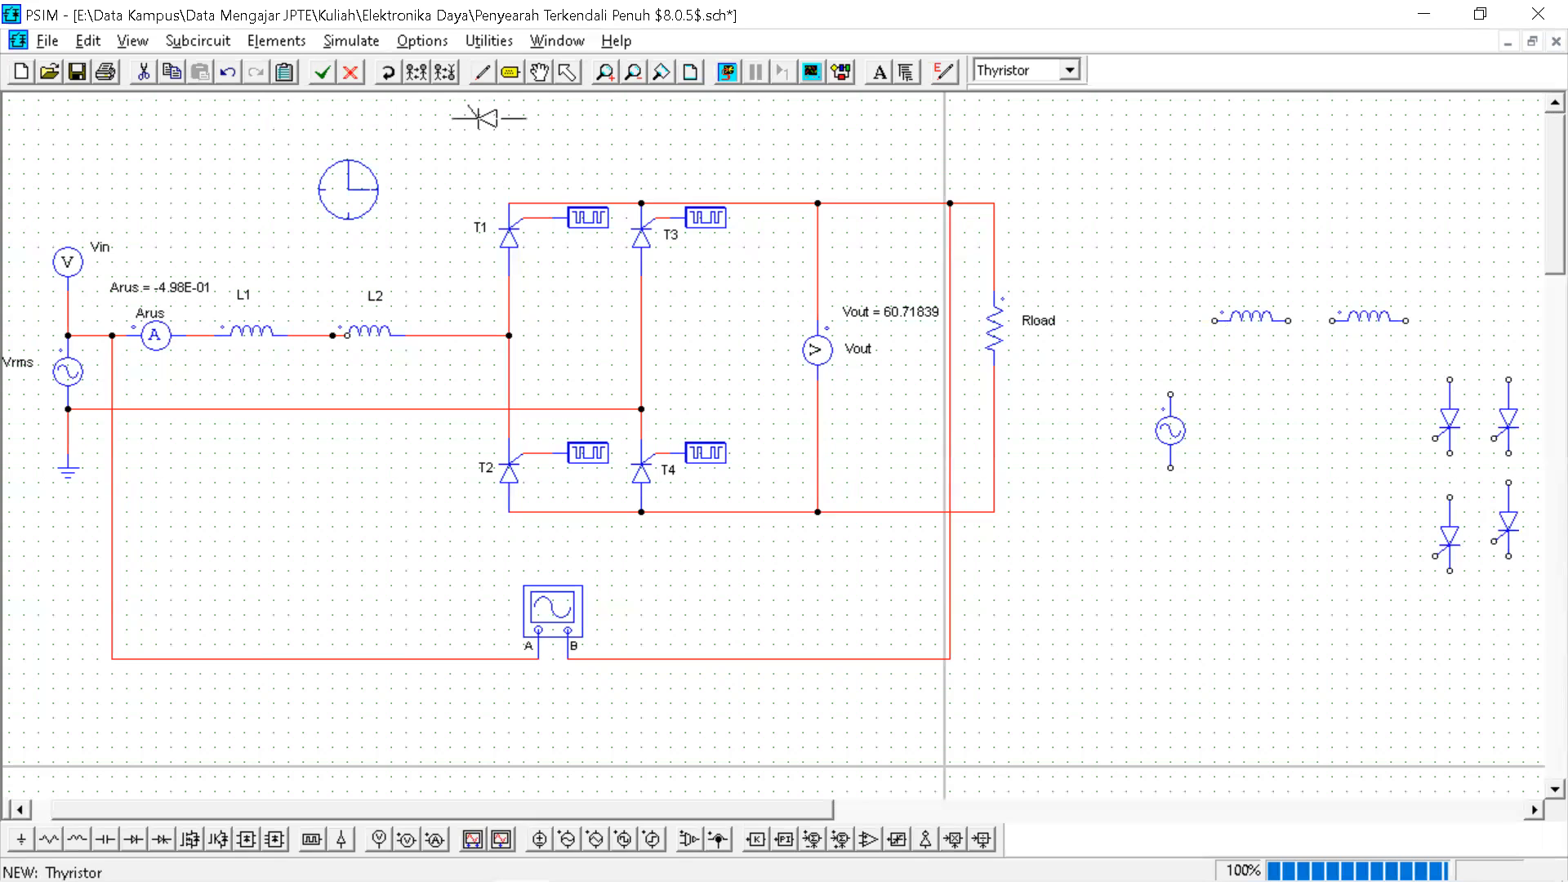
Wire the four thyristors together and connect the separate AC source and the inductors to the thyristor group.
left_click(483, 72)
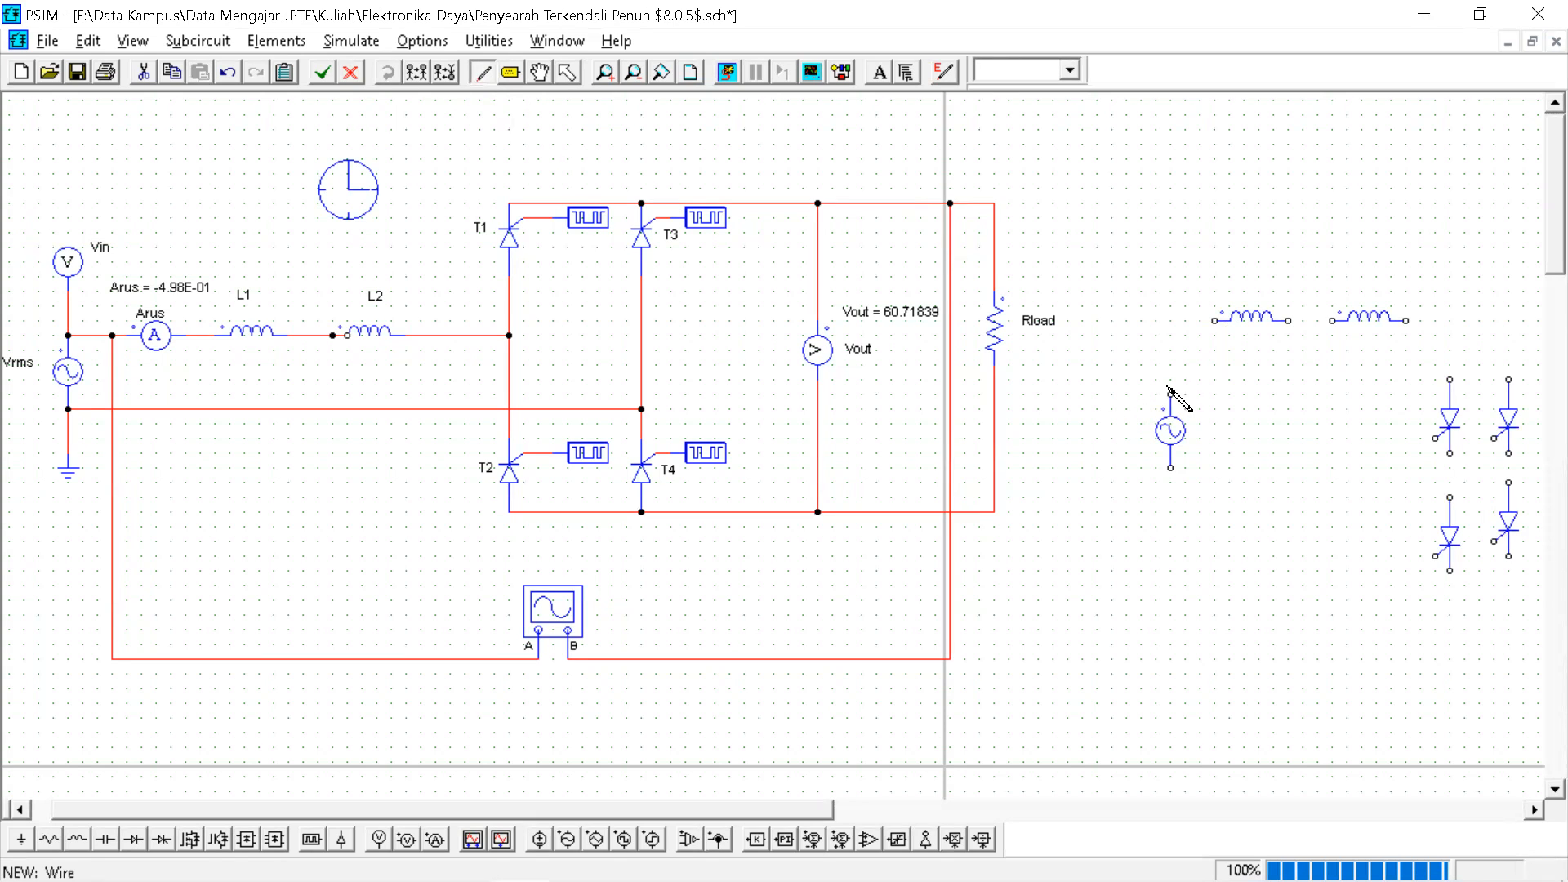
mouse_move(1170, 395)
left_mouse_down()
mouse_move(1173, 357)
mouse_move(1215, 320)
mouse_move(1318, 320)
left_mouse_up()
left_click_drag(1448, 381, 1508, 380)
left_click_drag(1449, 500, 1450, 453)
left_click_drag(1509, 504, 1508, 453)
left_click_drag(1450, 571, 1508, 571)
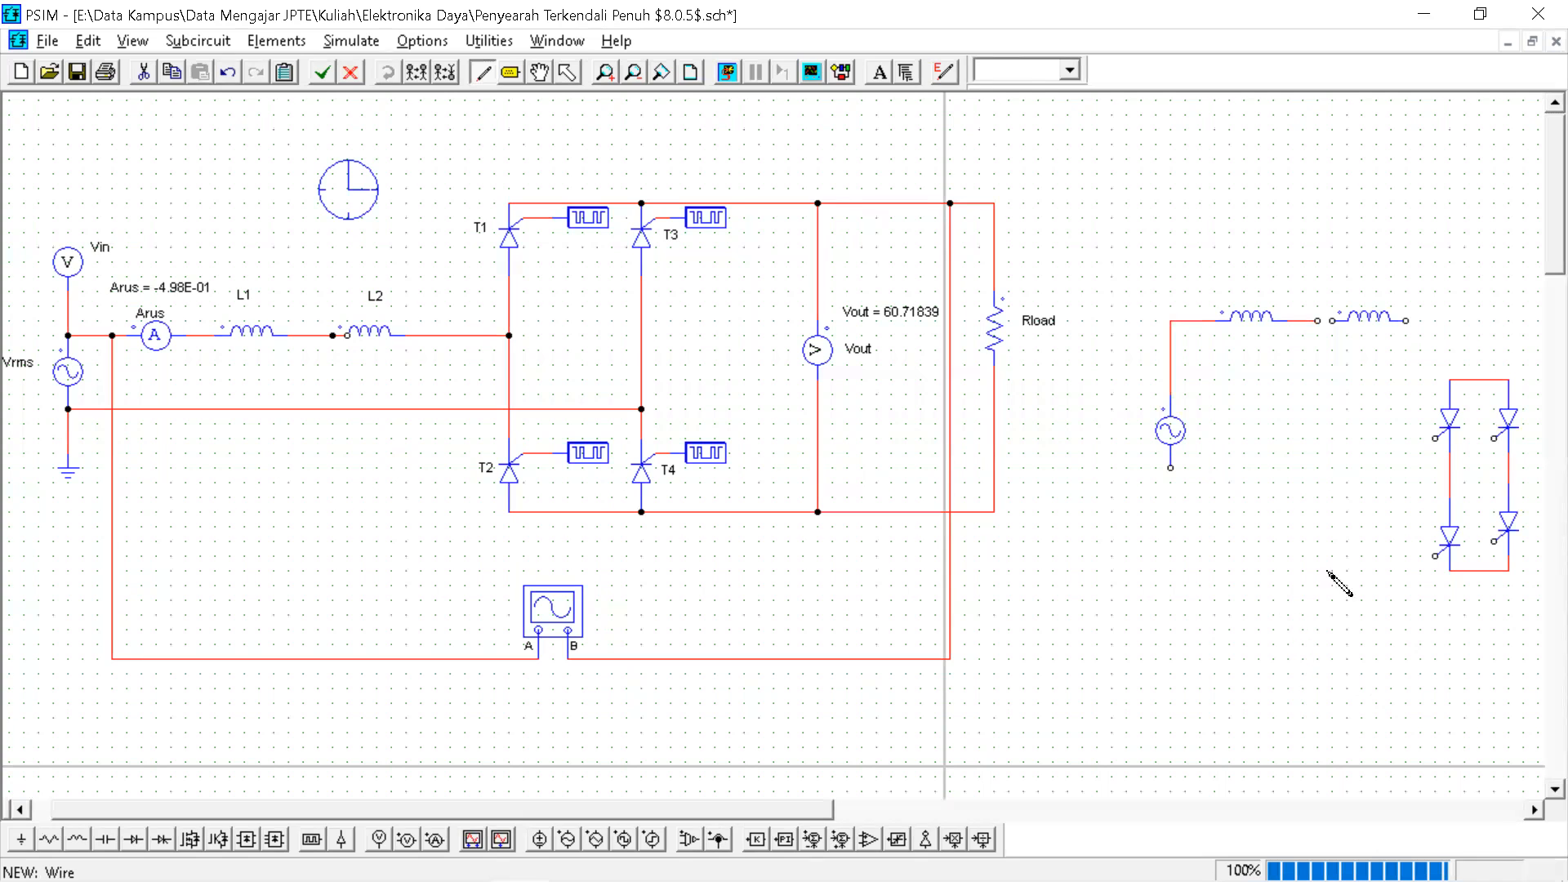
left_click_drag(1406, 320, 1480, 380)
left_click_drag(1173, 464, 1482, 572)
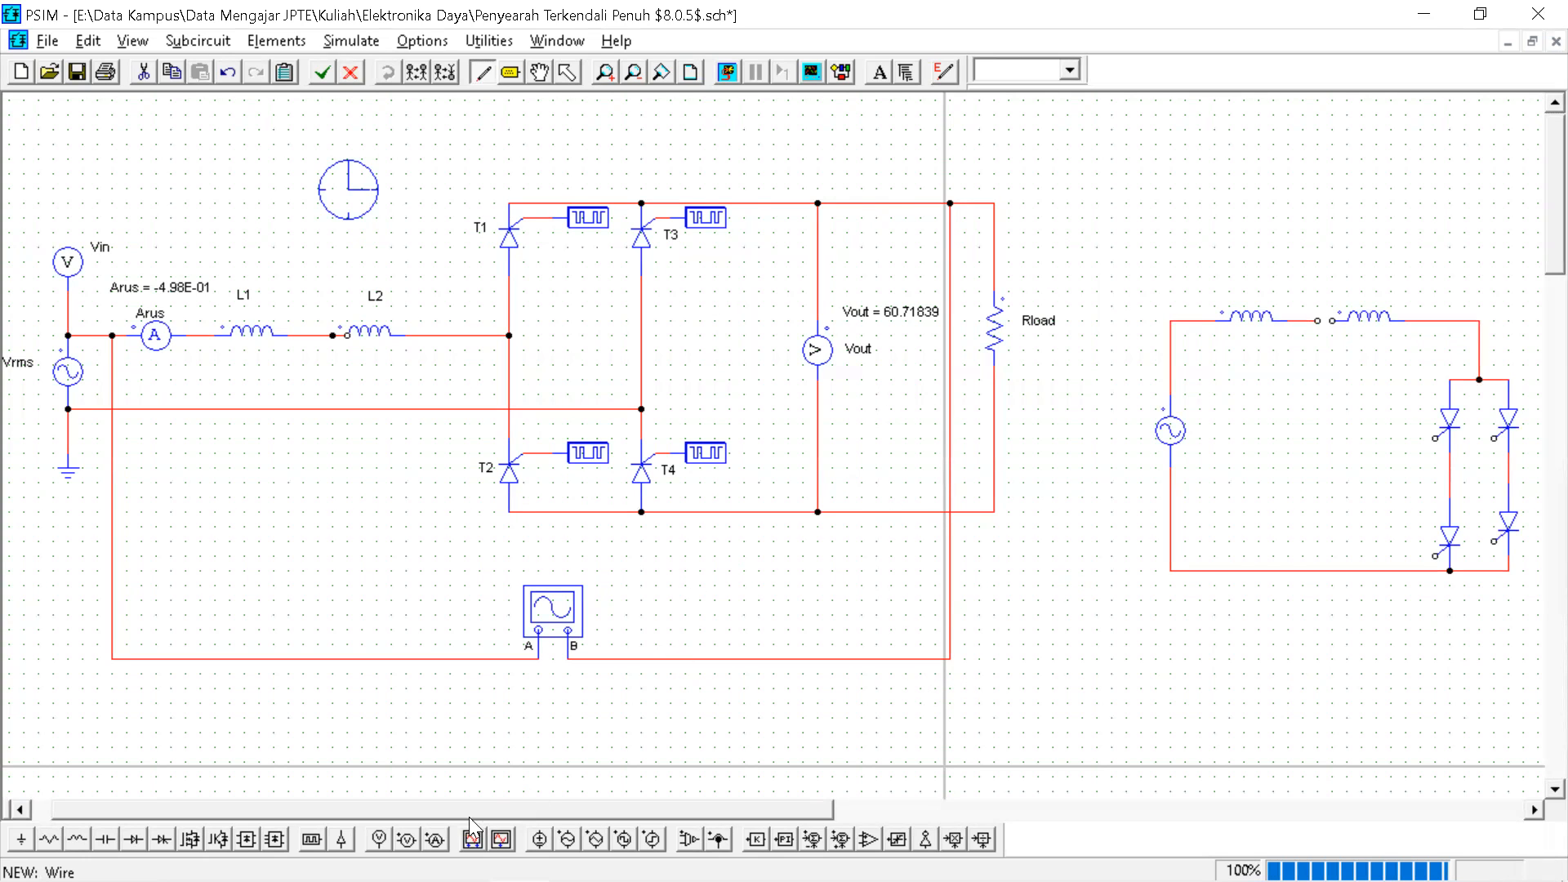
Place a vertical resistor to the right of the new thyristor group as its load.
left_click(49, 839)
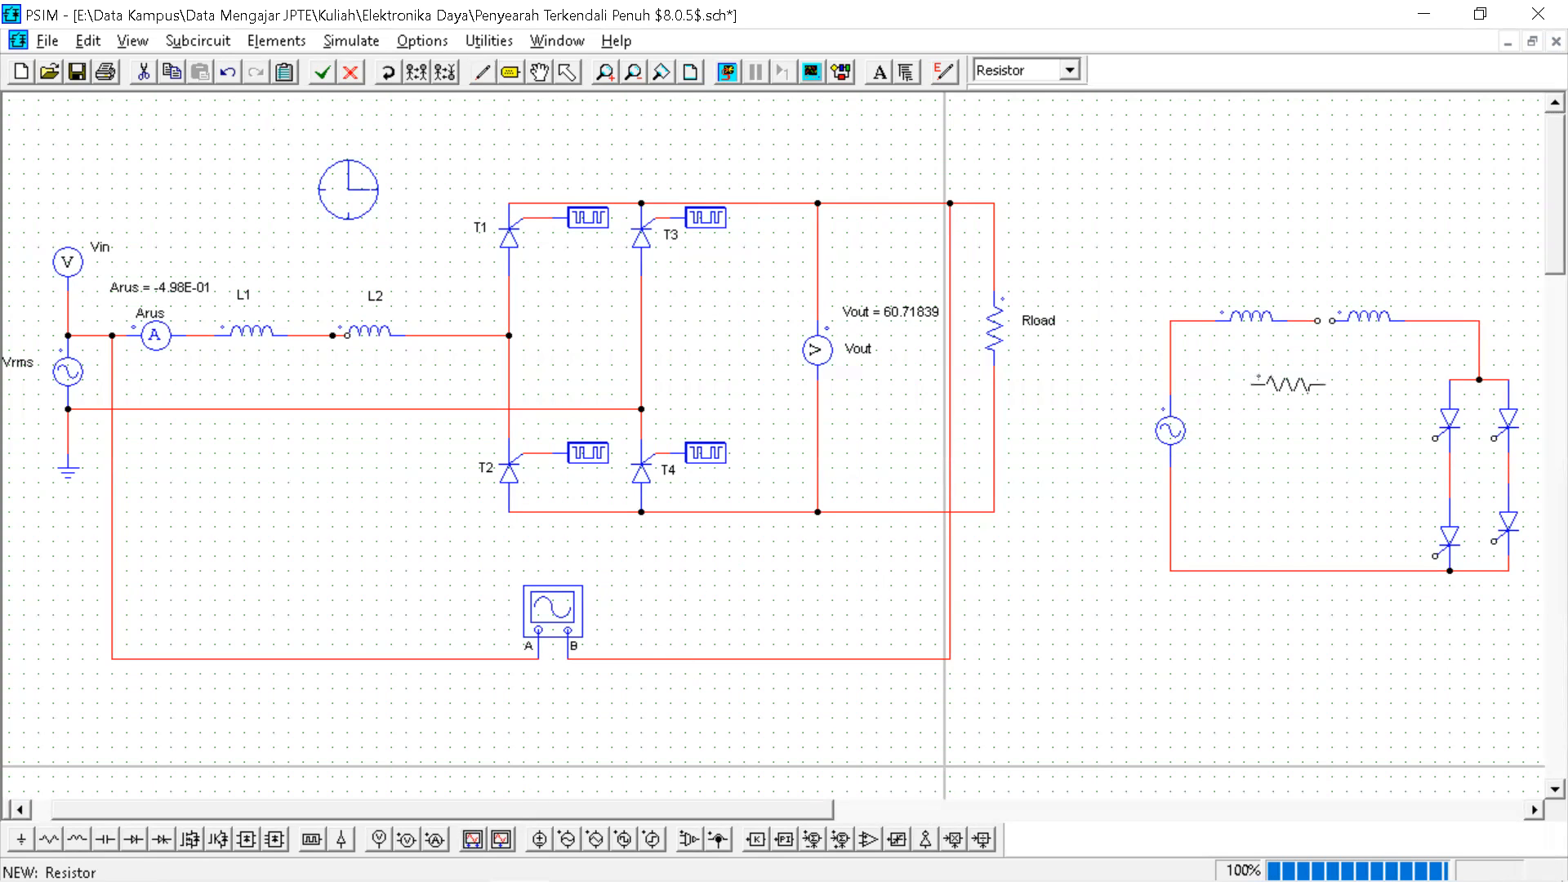
right_click(1533, 421)
scroll(1534, 433, "down", 3)
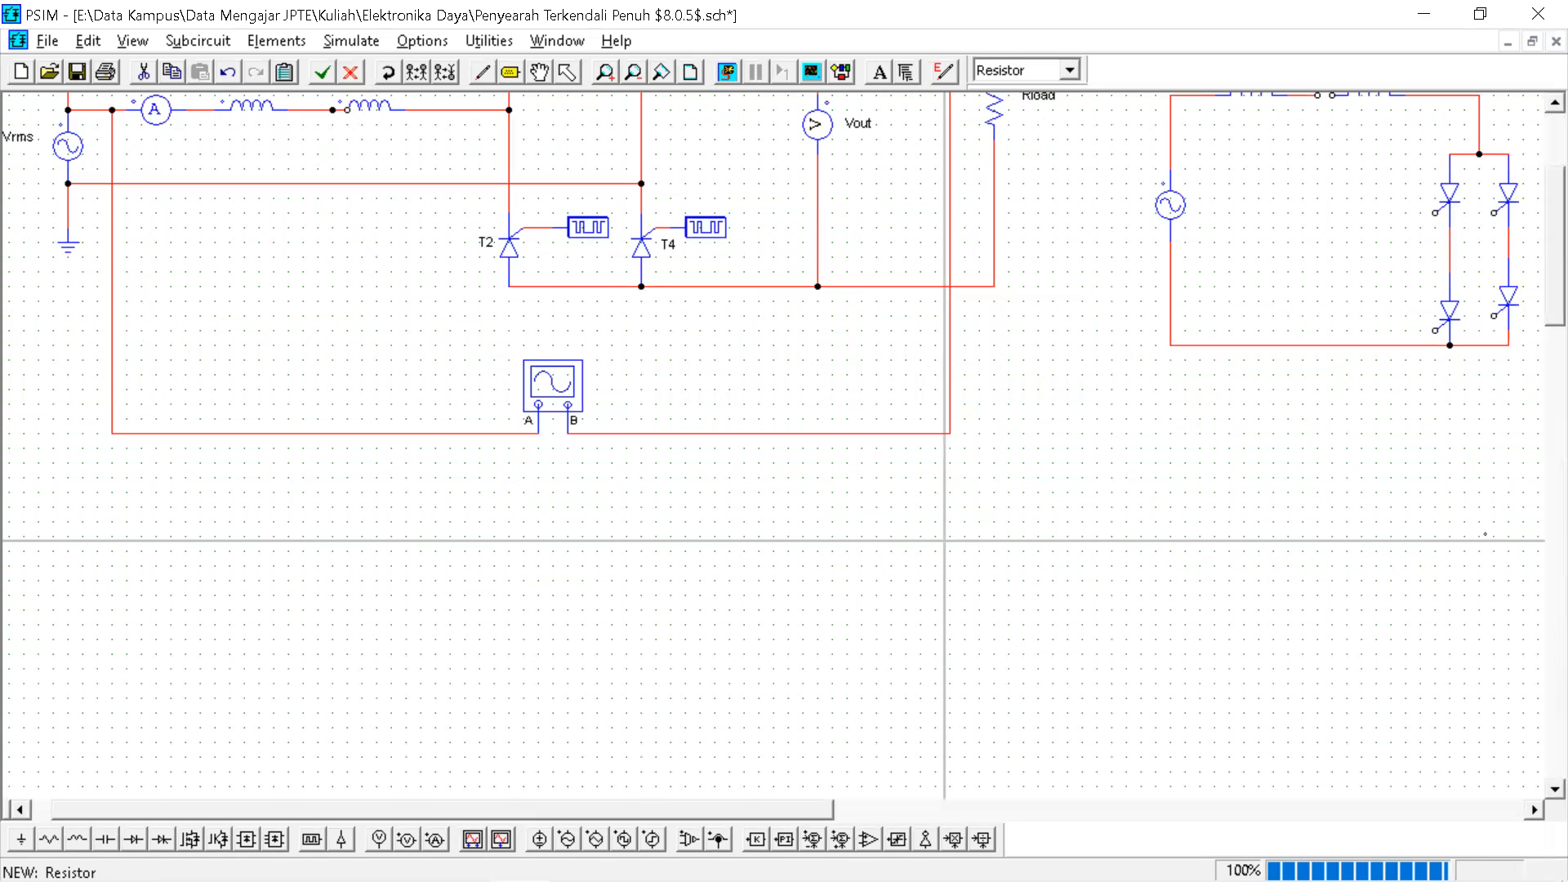
right_click(1160, 645)
left_click_drag(800, 811, 967, 812)
scroll(1401, 517, "up", 2)
right_click(1331, 368)
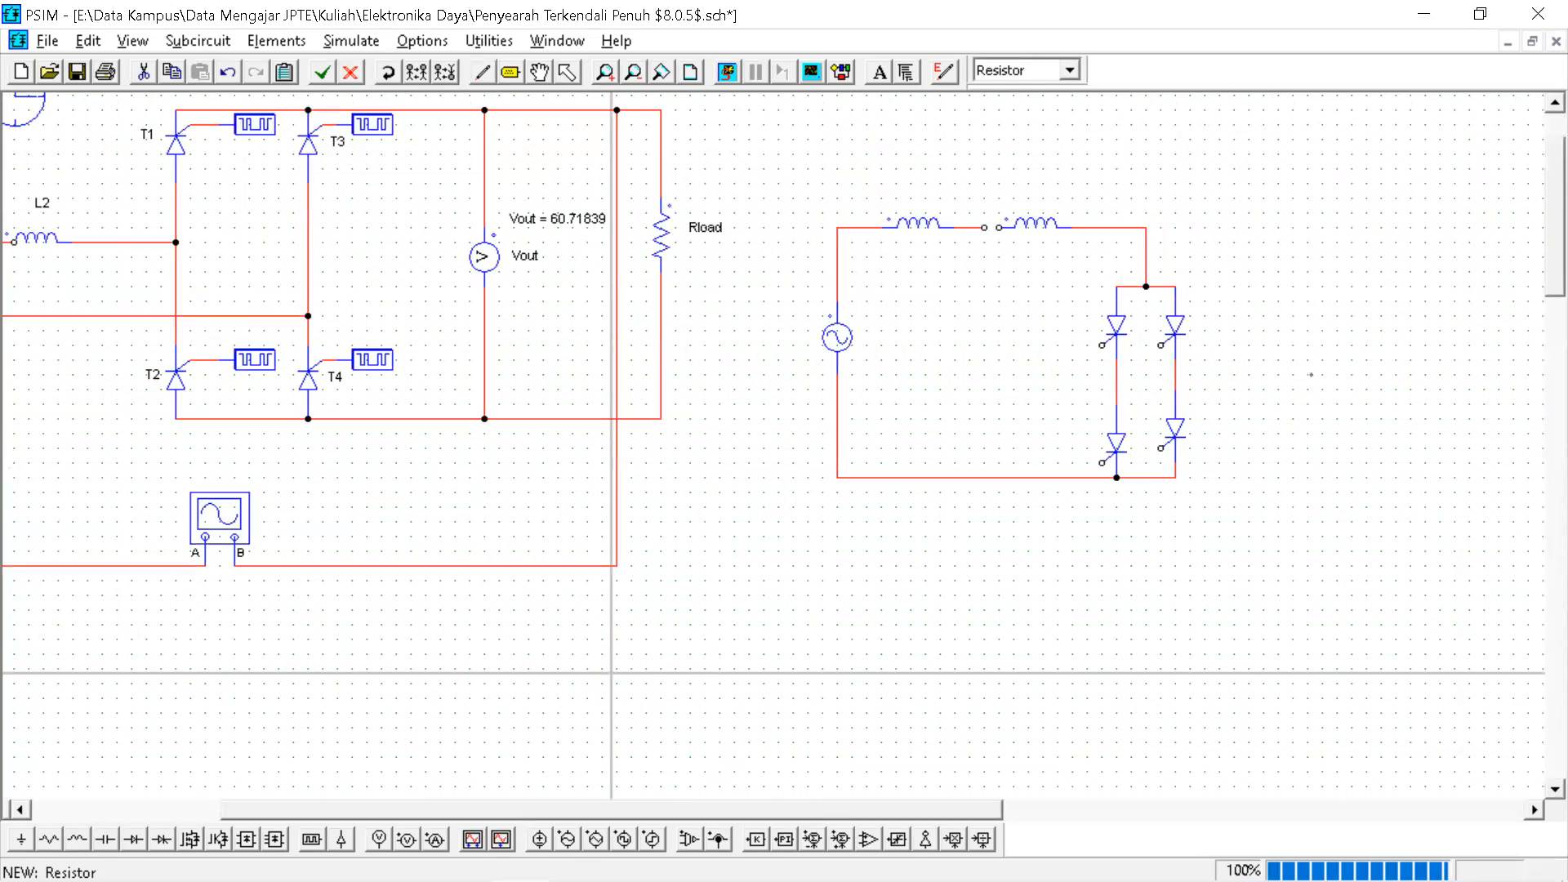
left_click(1292, 339)
Wire the new resistor between the inductor output line and the lower line of the thyristor group.
left_click(483, 71)
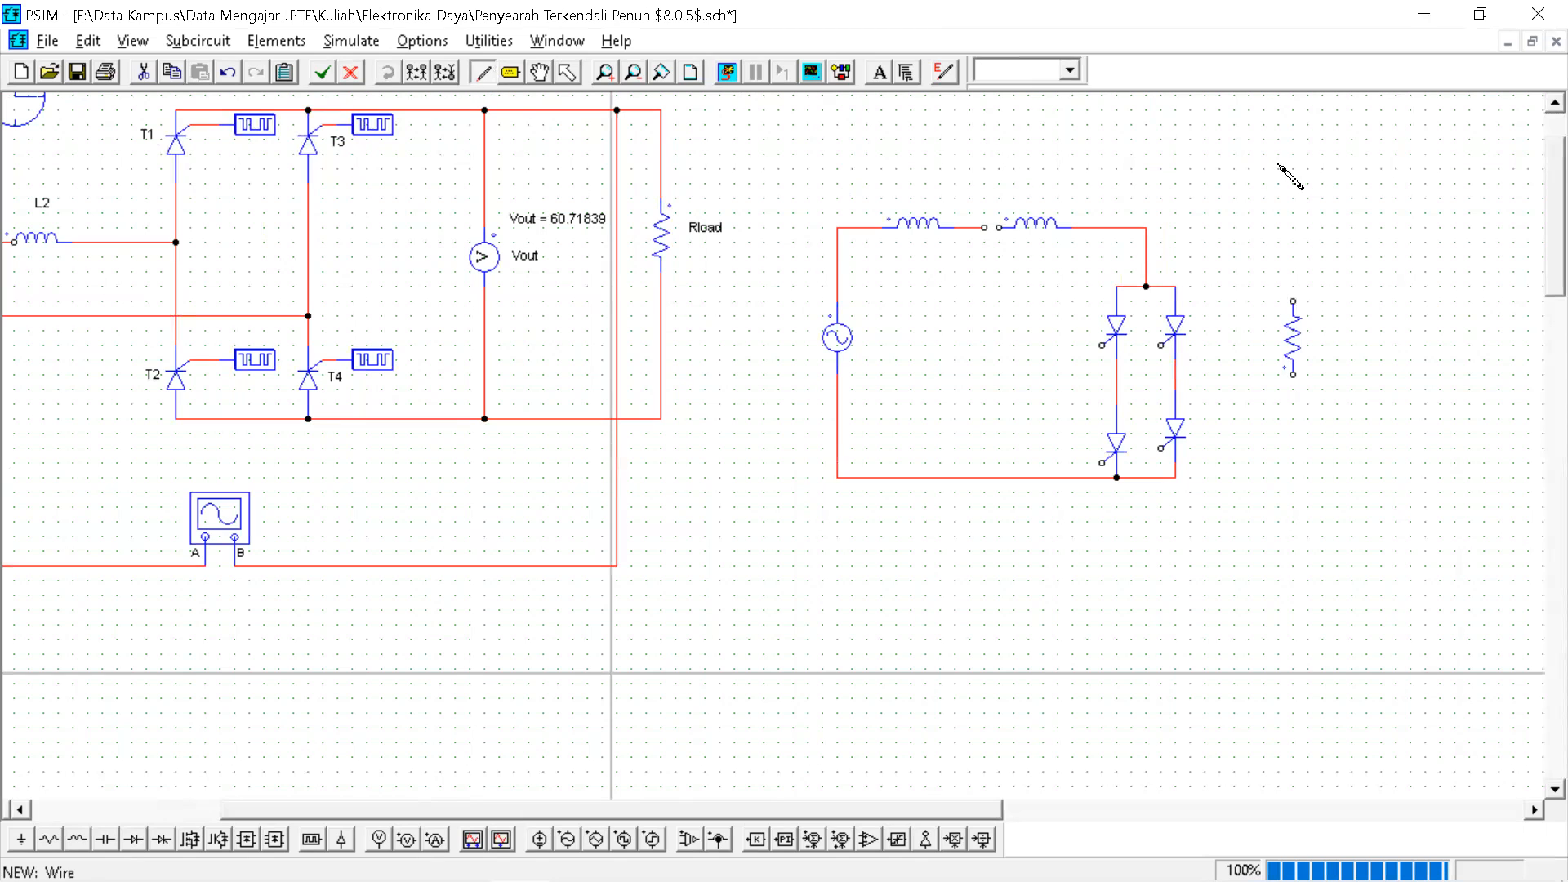
left_click_drag(1143, 230, 1293, 315)
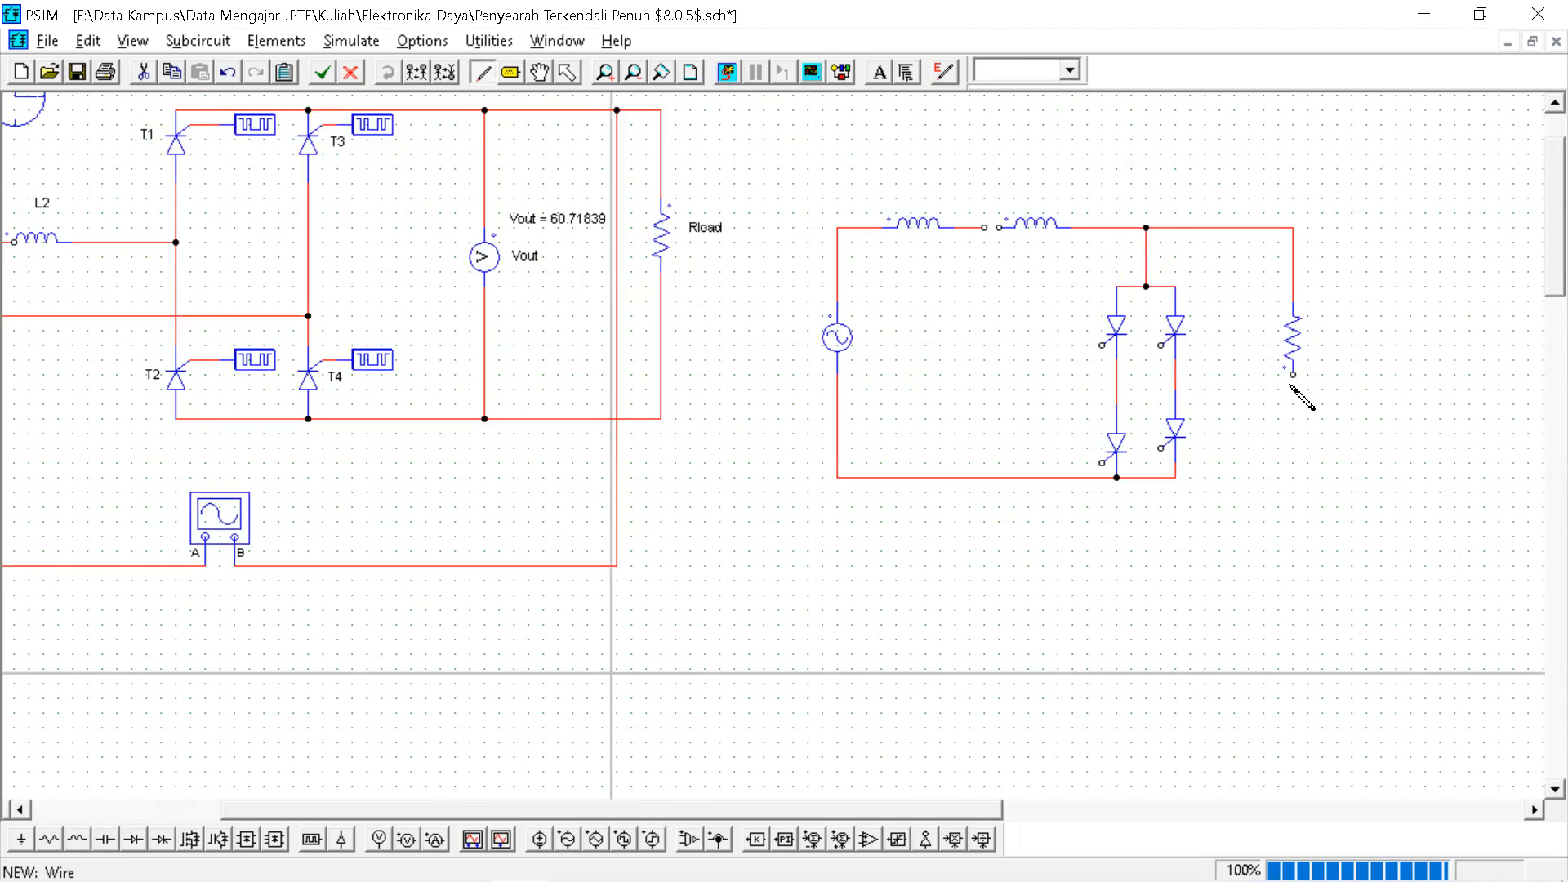
left_click_drag(1291, 376, 1173, 478)
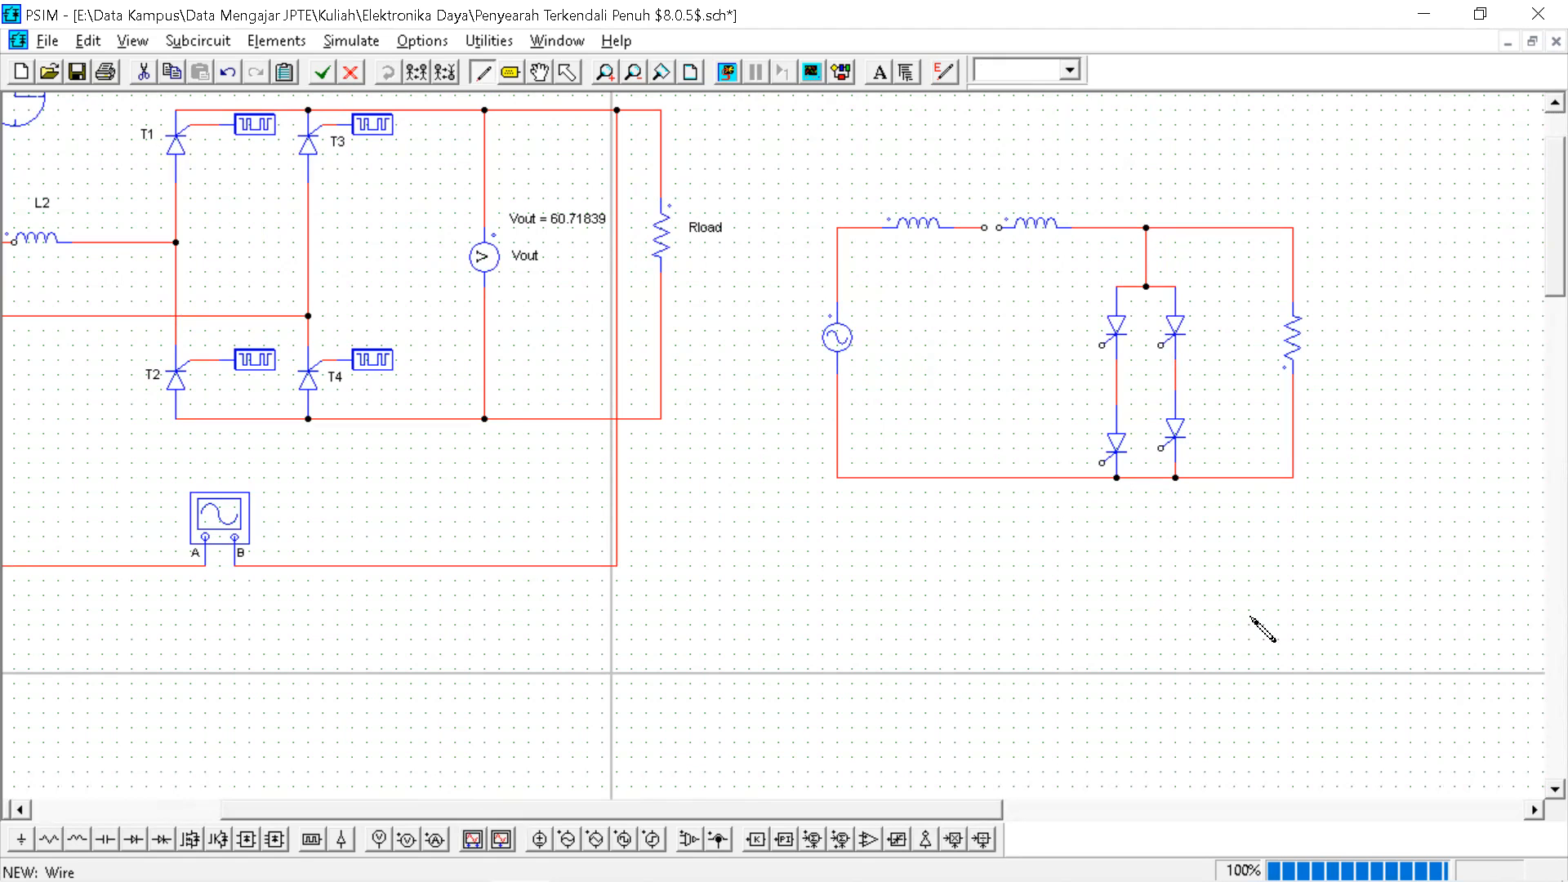
Place four gating blocks beside the new thyristors, flipping the two on the right so their terminals face the thyristors.
left_click(567, 74)
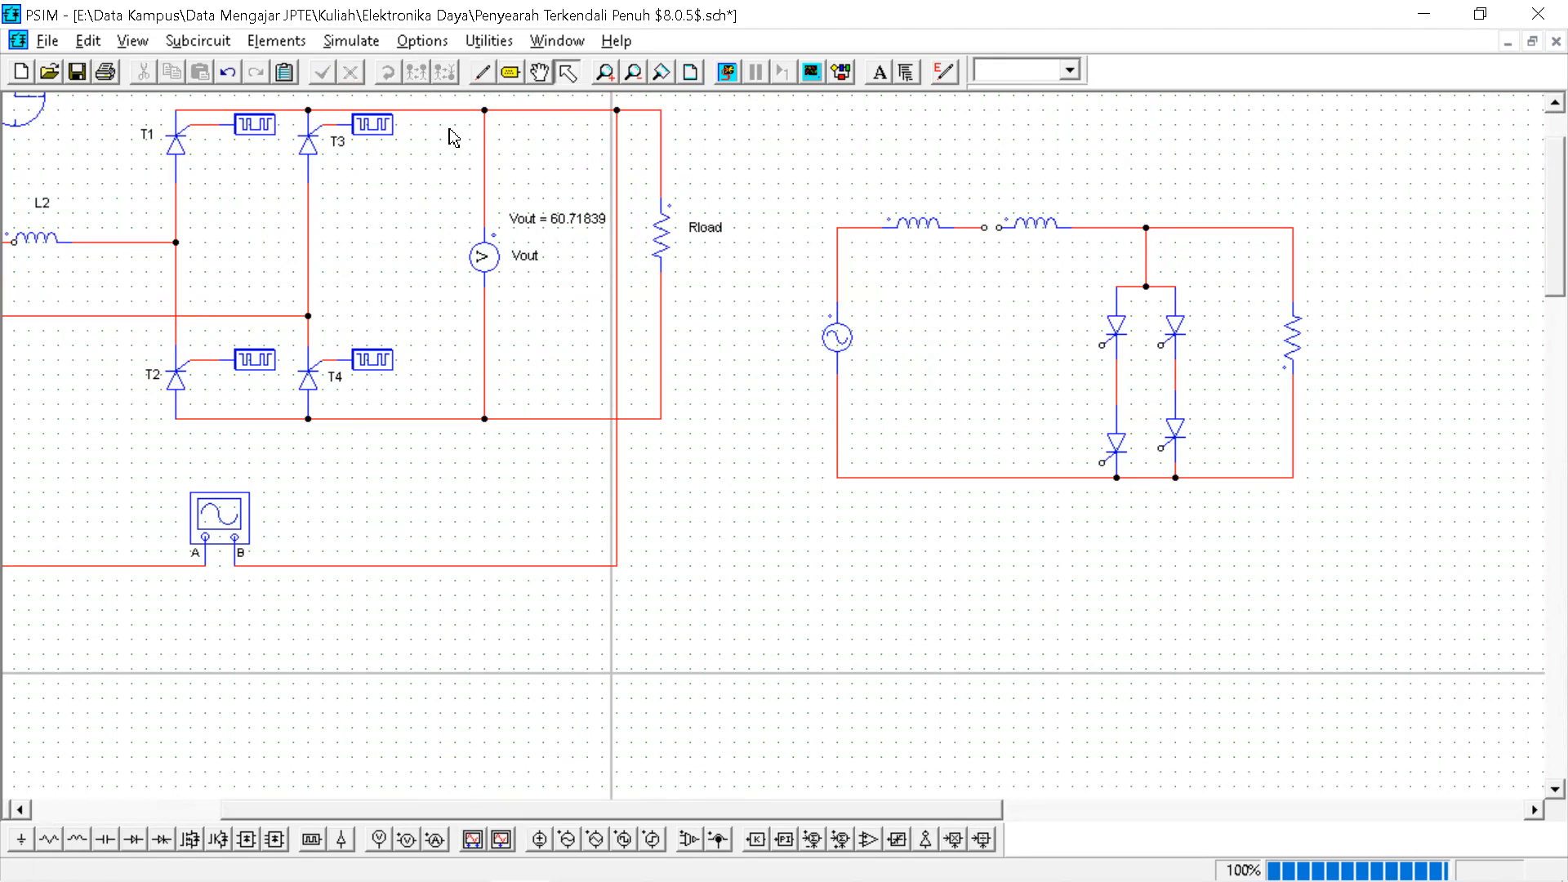
left_click(372, 124)
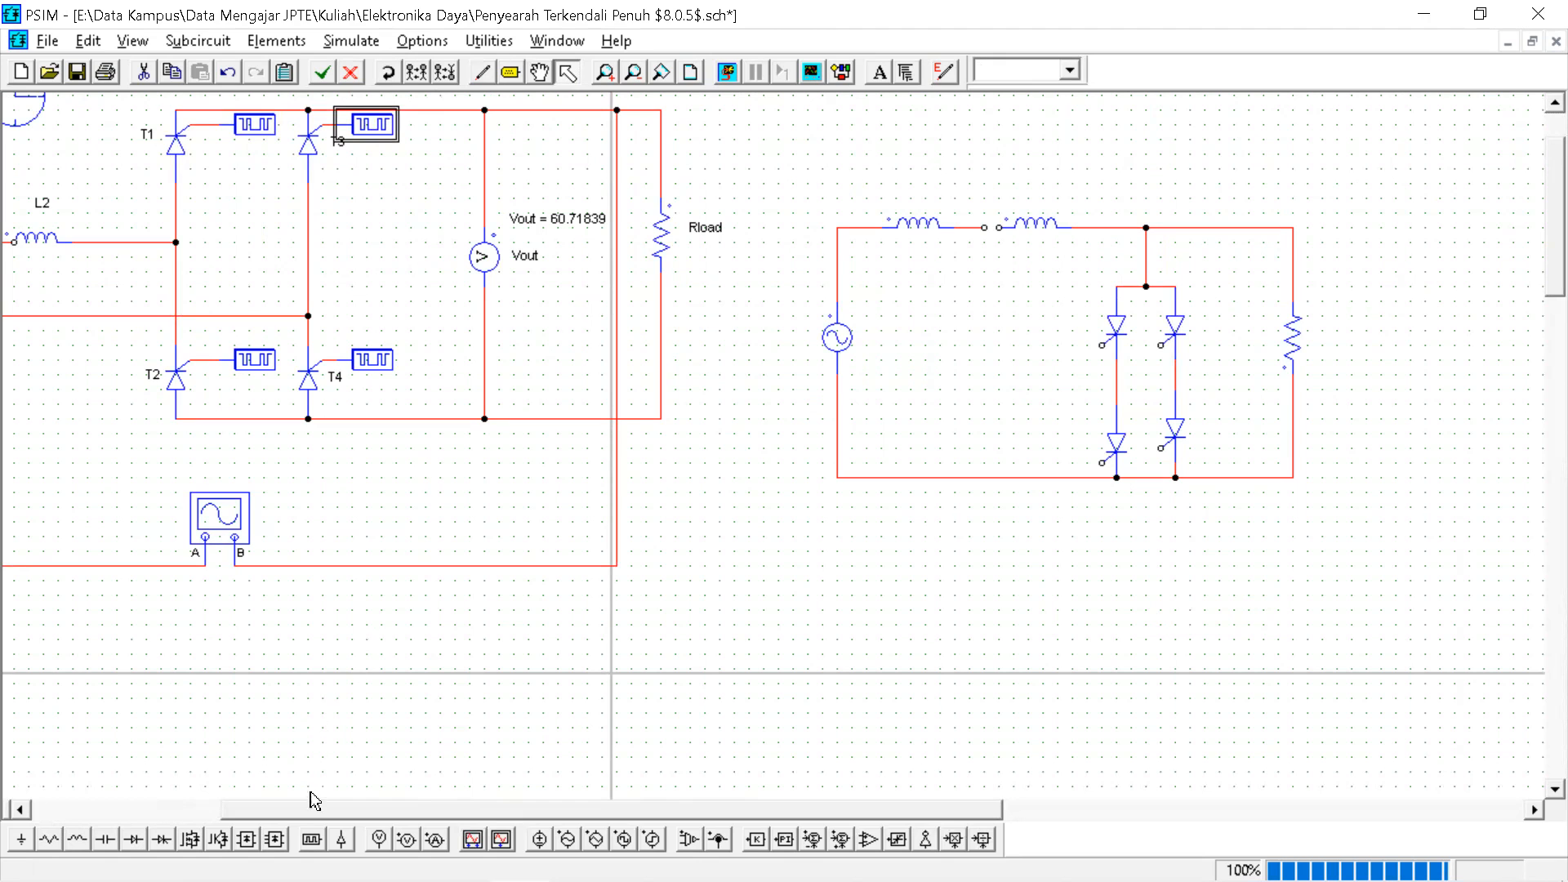
left_click(312, 839)
left_click(1022, 331)
left_click(1037, 448)
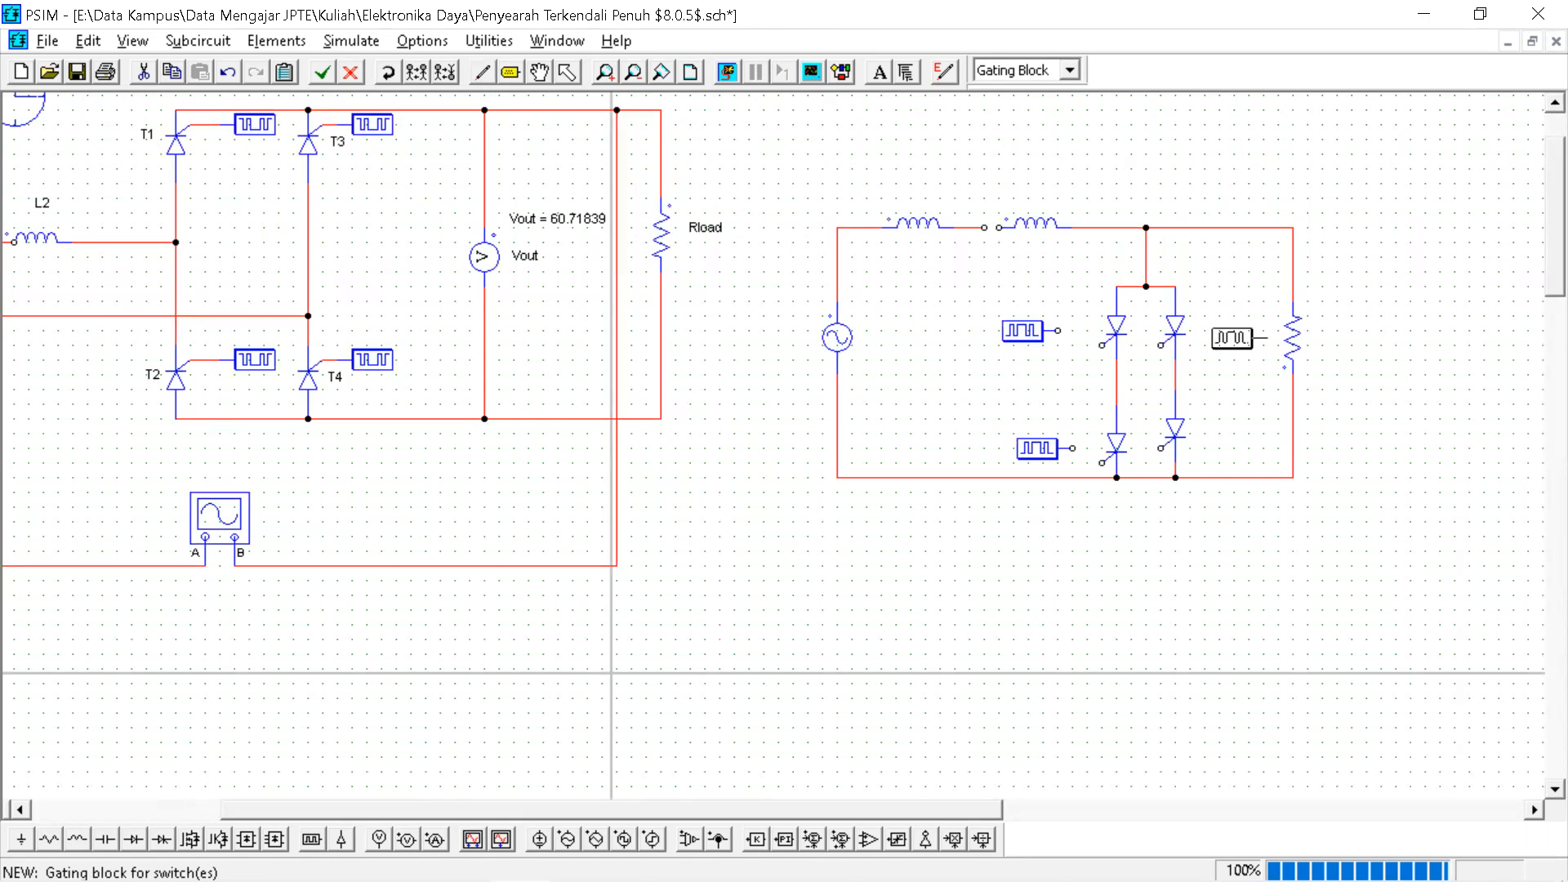
right_click(1233, 337)
right_click(1225, 329)
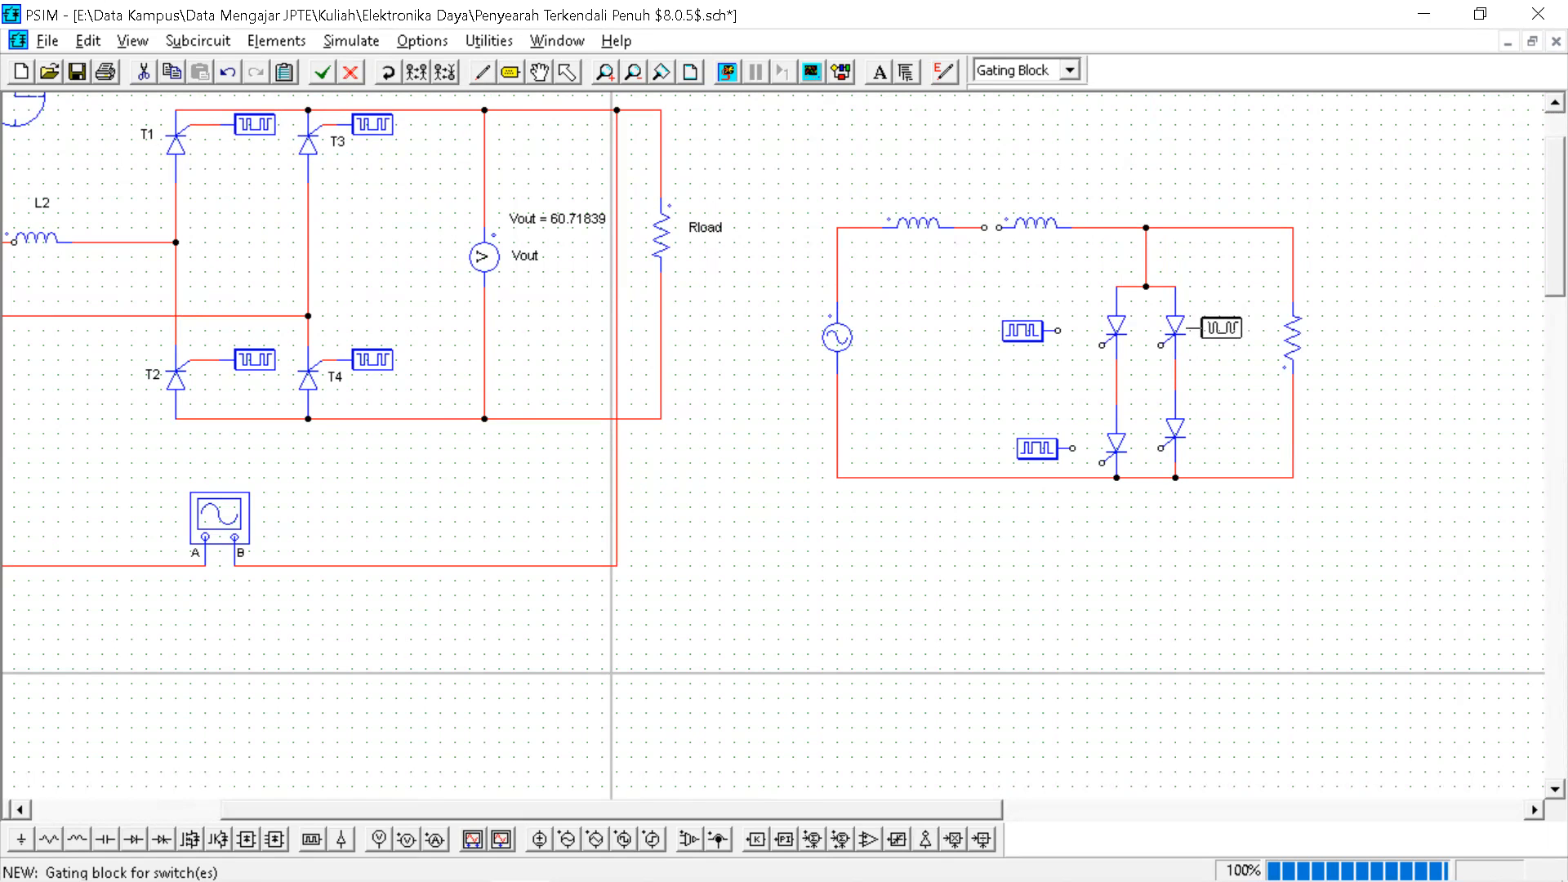
left_click(1238, 359)
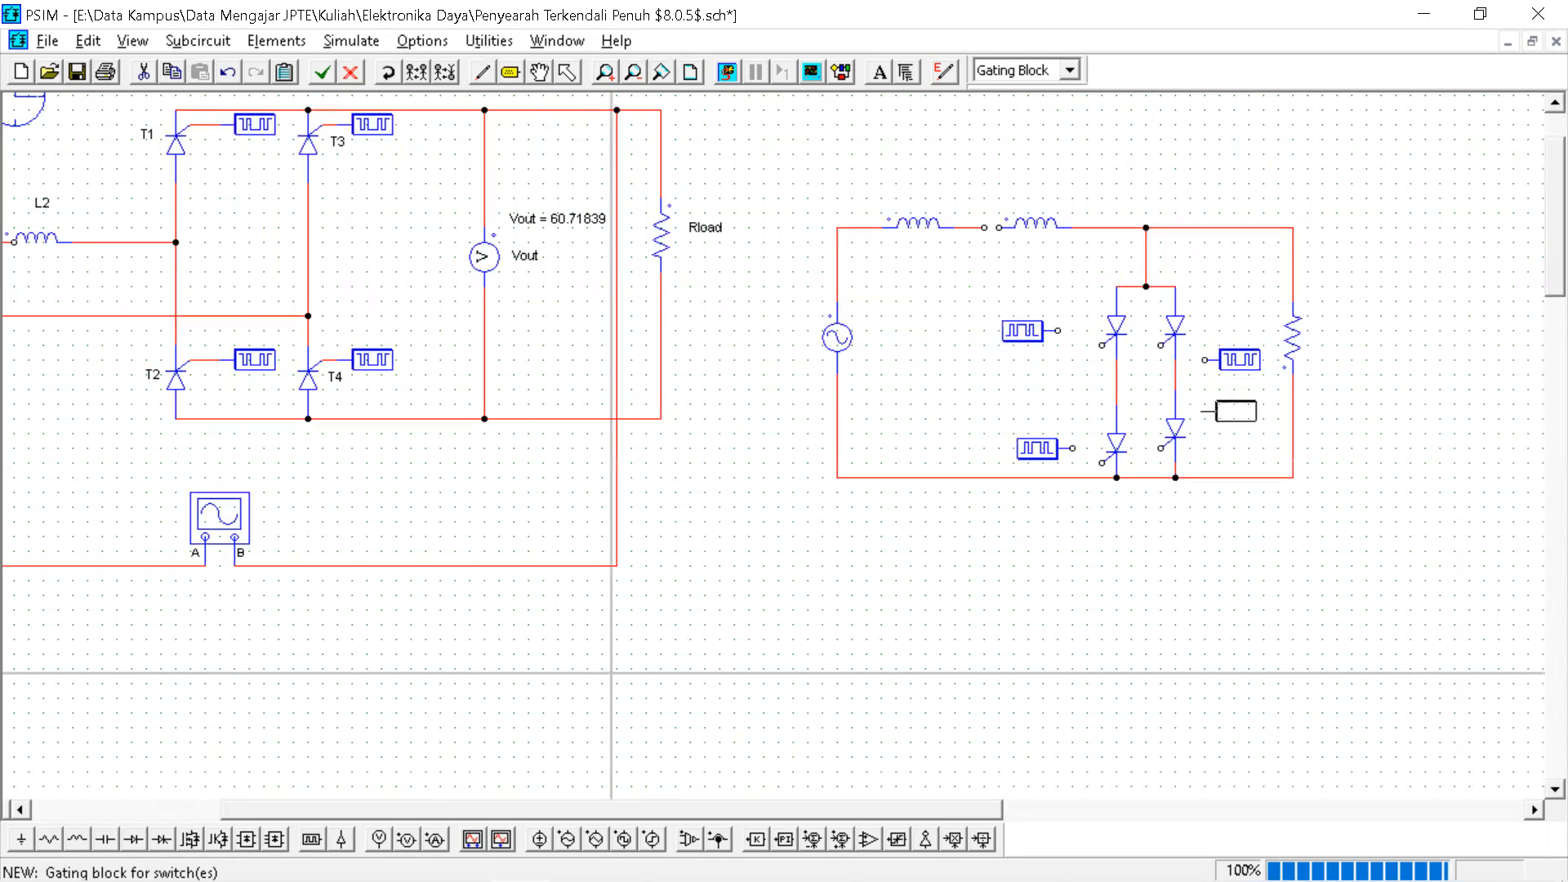
left_click(1239, 448)
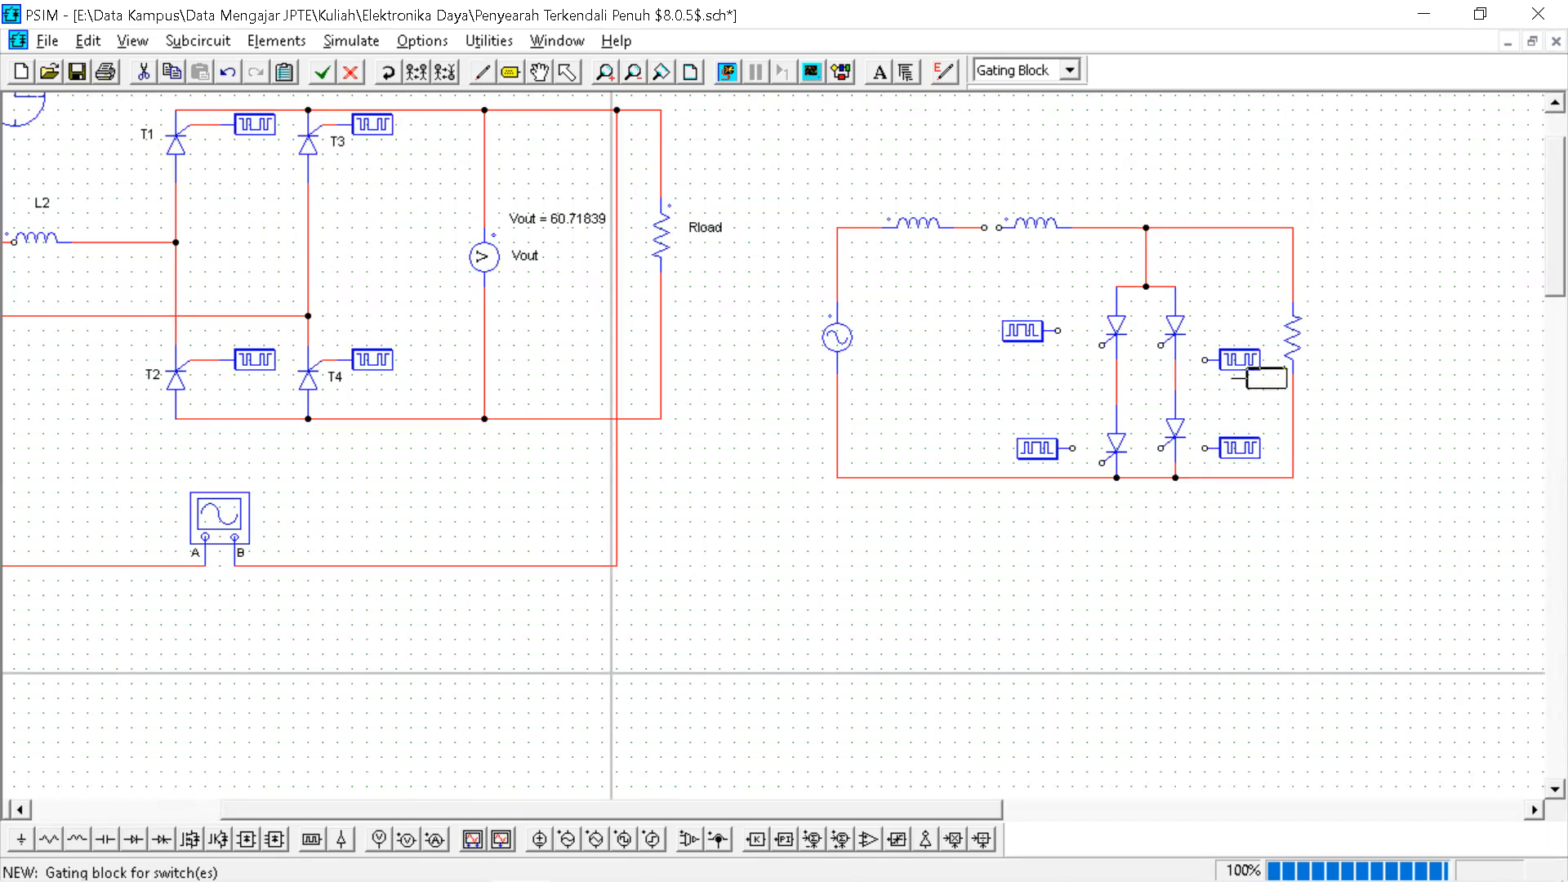
key("Escape")
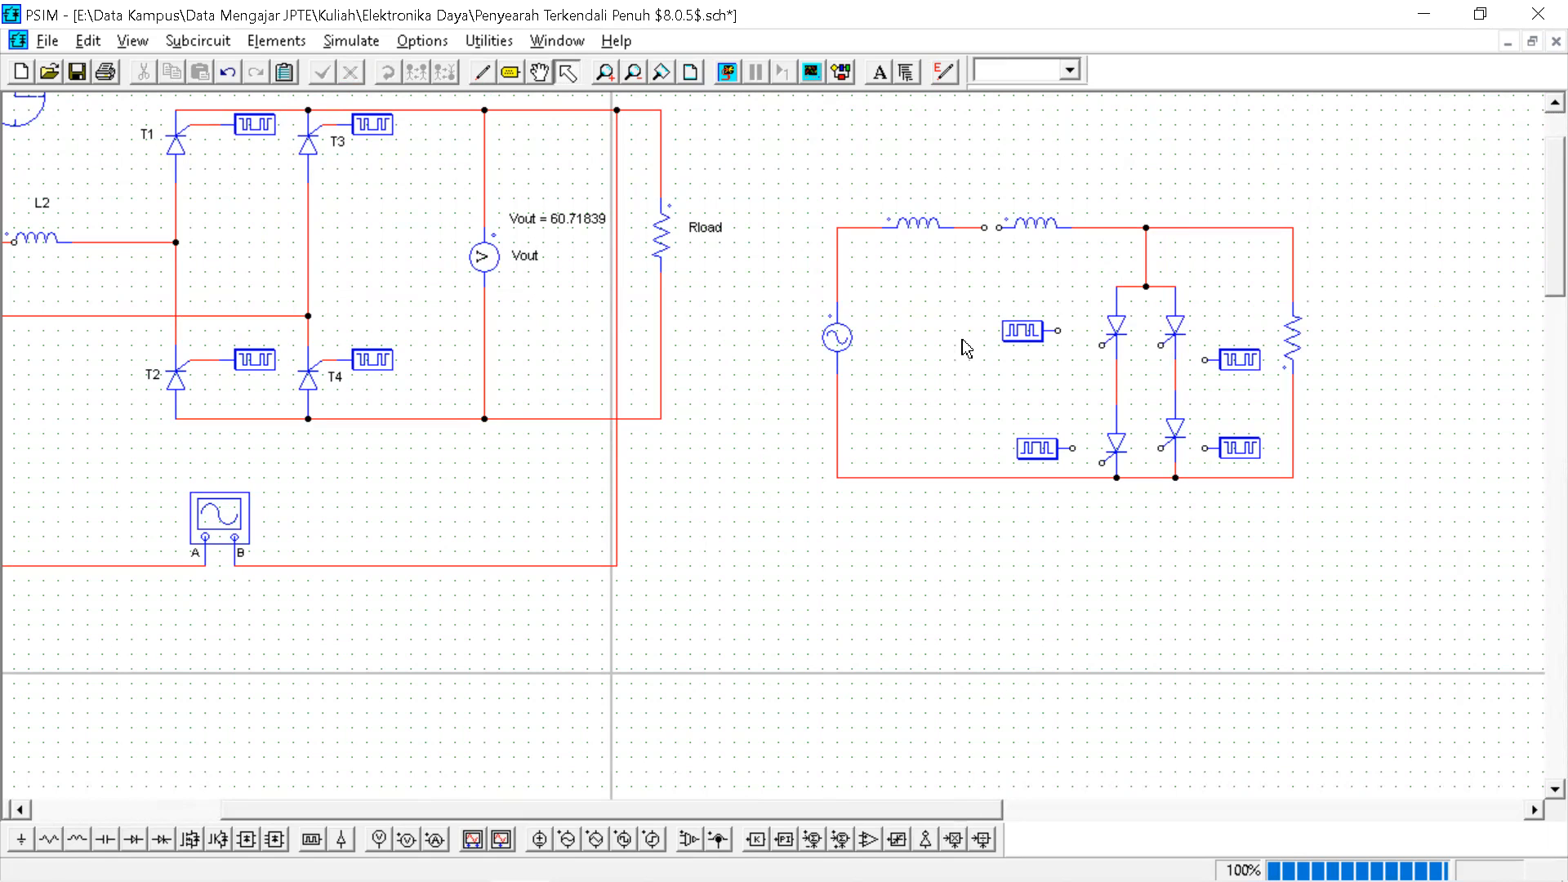
Set the inductance of the first inductor in the new circuit to 0.01m.
double_click(921, 223)
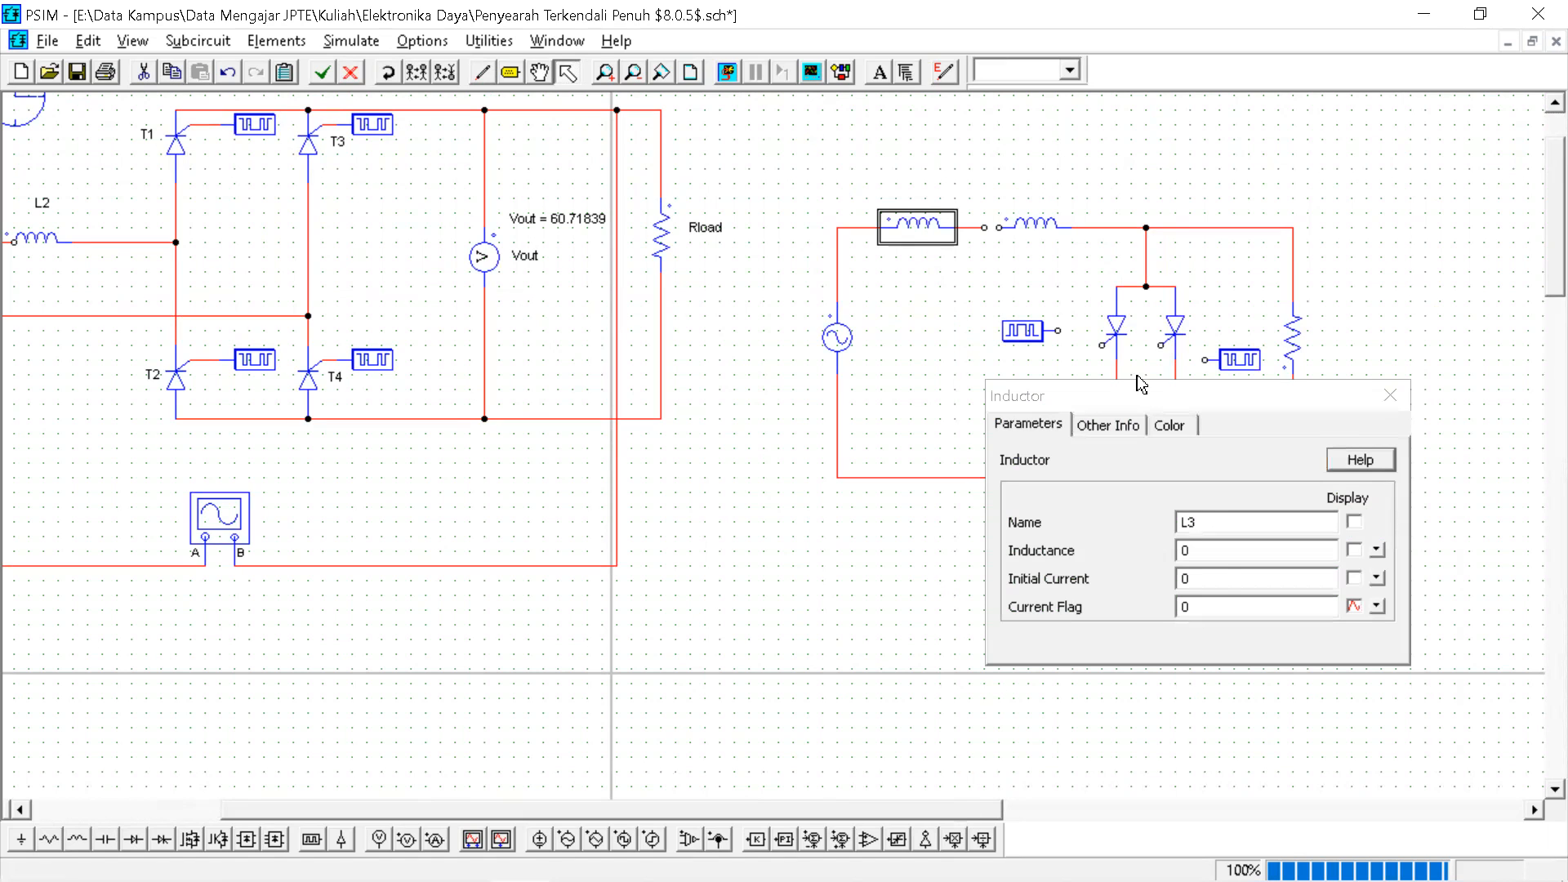
left_click_drag(1221, 547, 1022, 600)
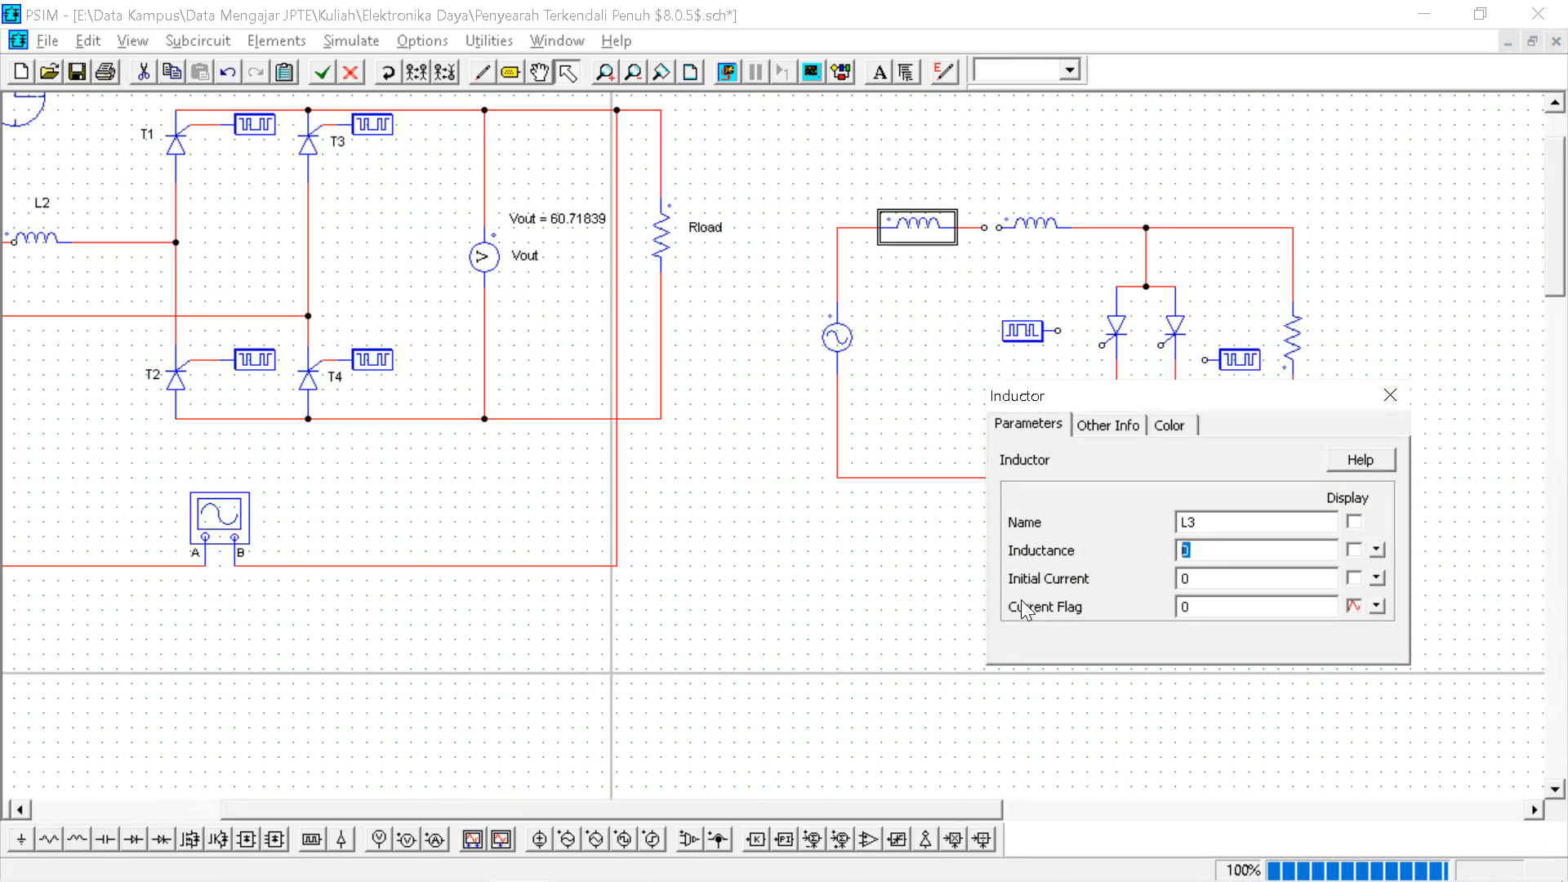
type("0.01m")
left_click(1390, 397)
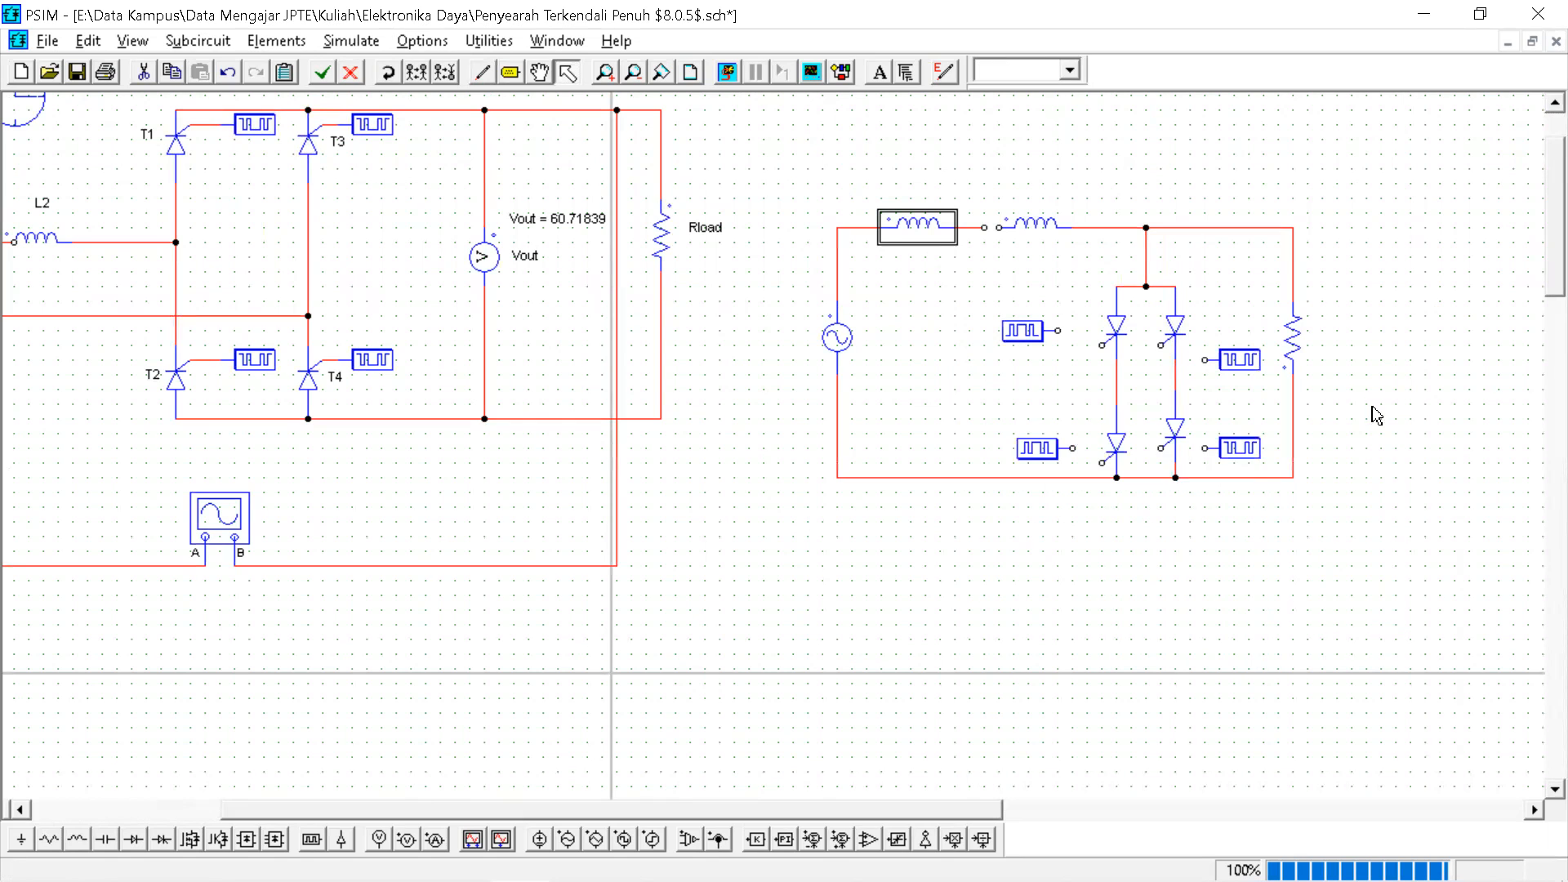
Set the resistance of the new circuit's load resistor to 50.
left_click(1297, 346)
double_click(1297, 346)
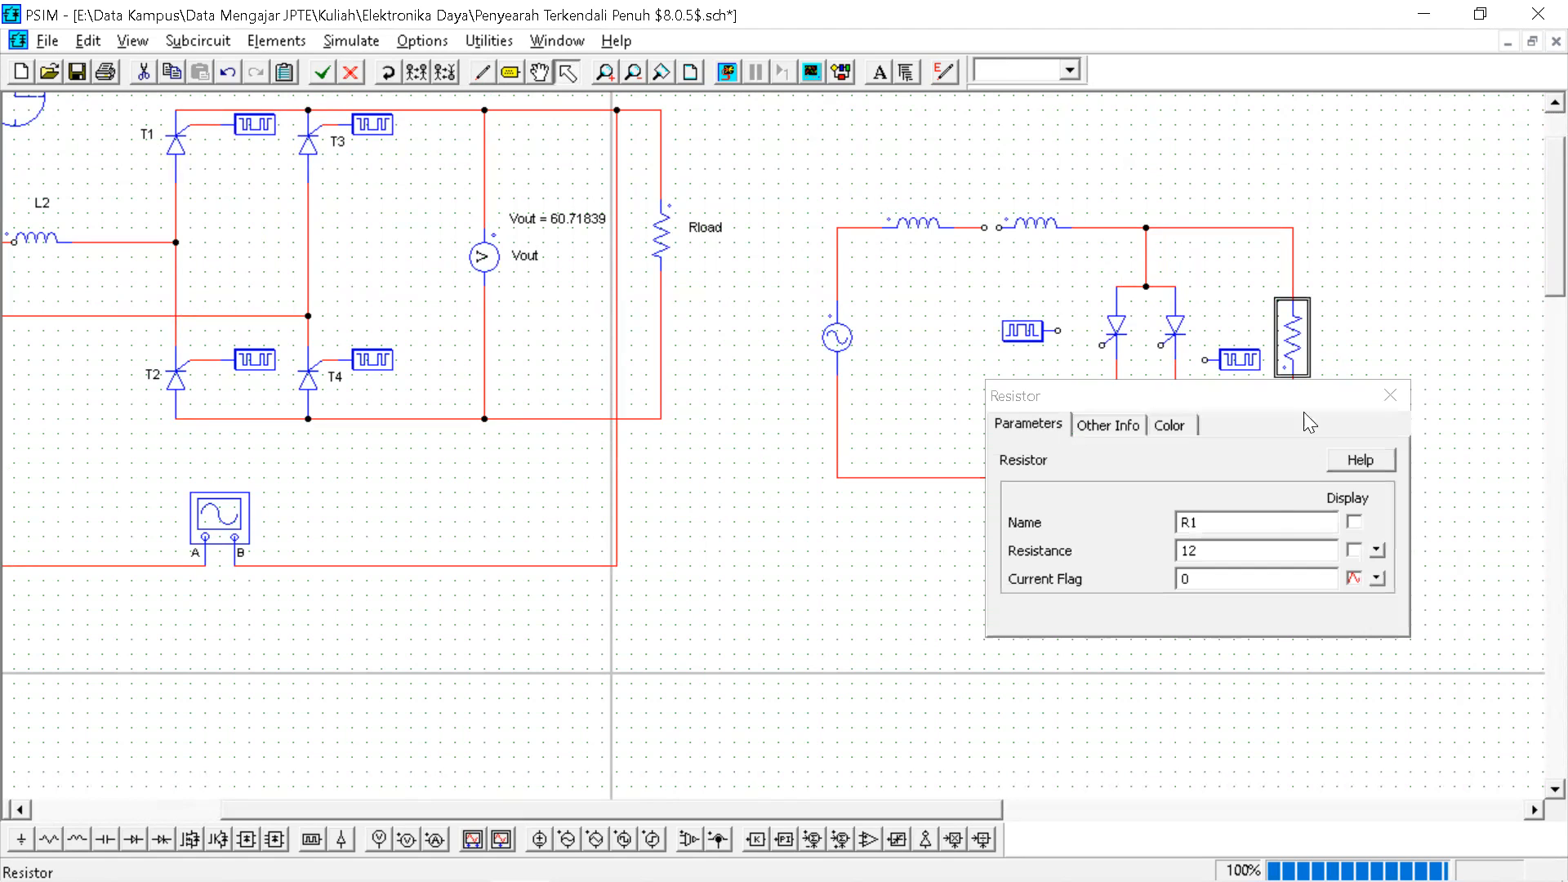
type("50")
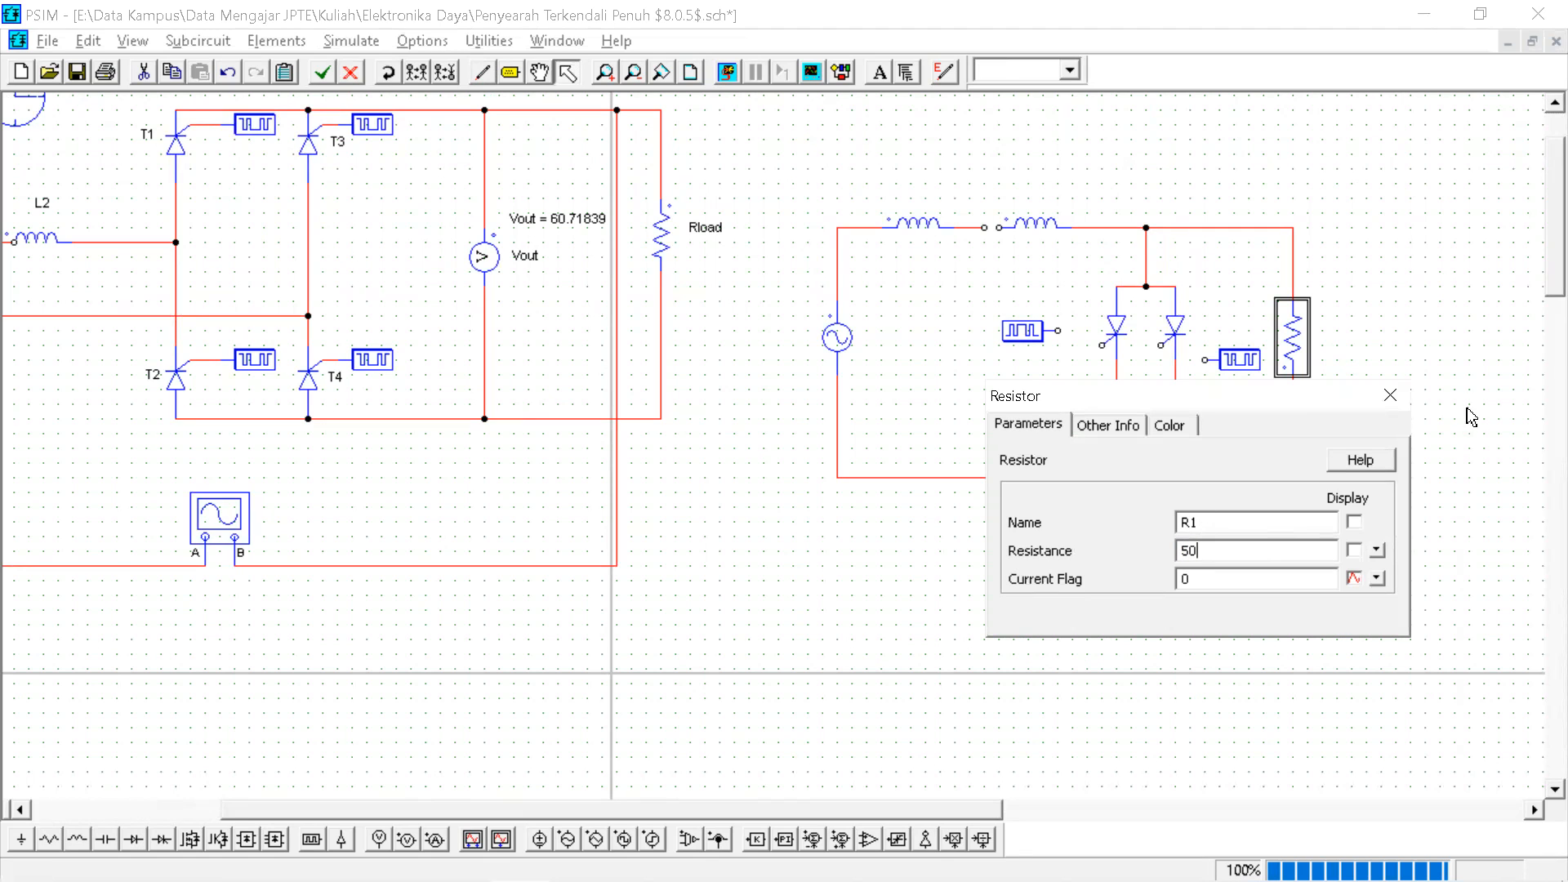
left_click(1398, 403)
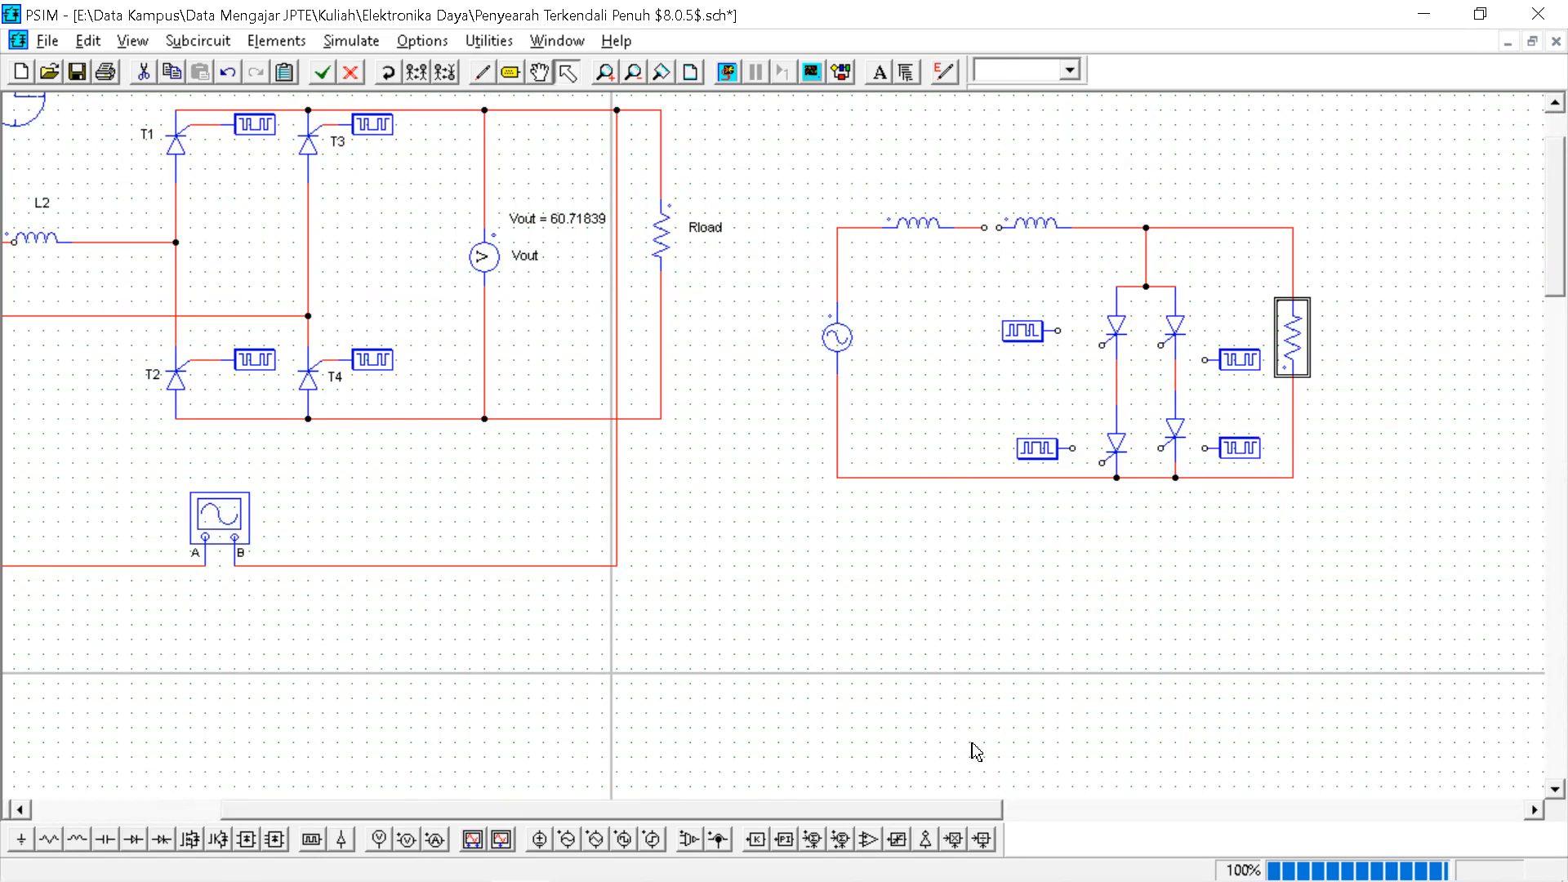
Select the whole practice circuit to the right of the original rectifier and delete it.
left_click_drag(959, 806, 772, 807)
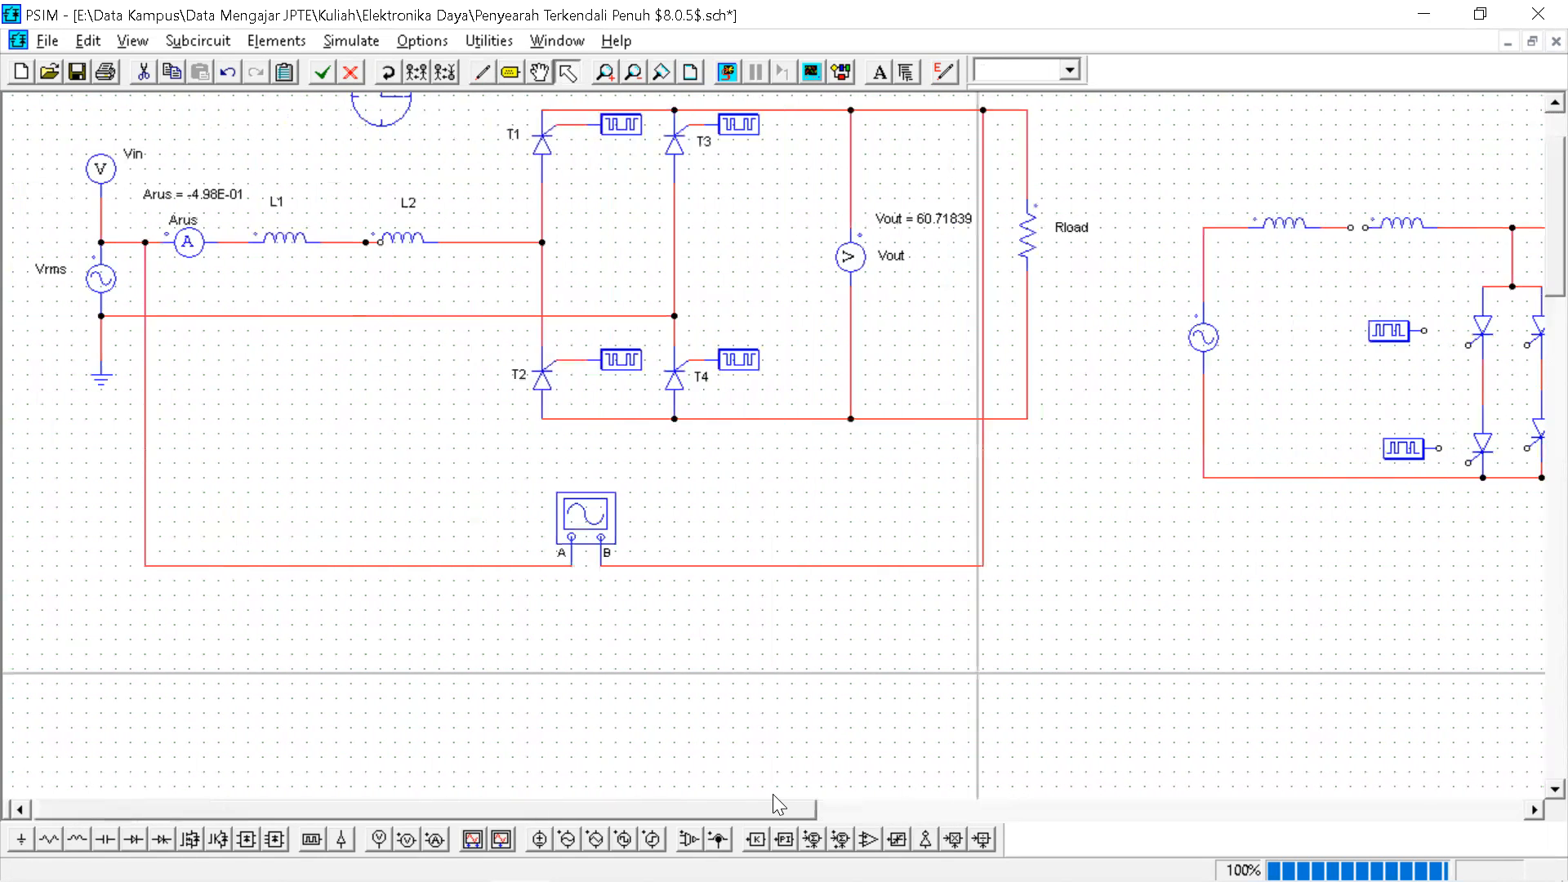
scroll(1062, 533, "up", 1)
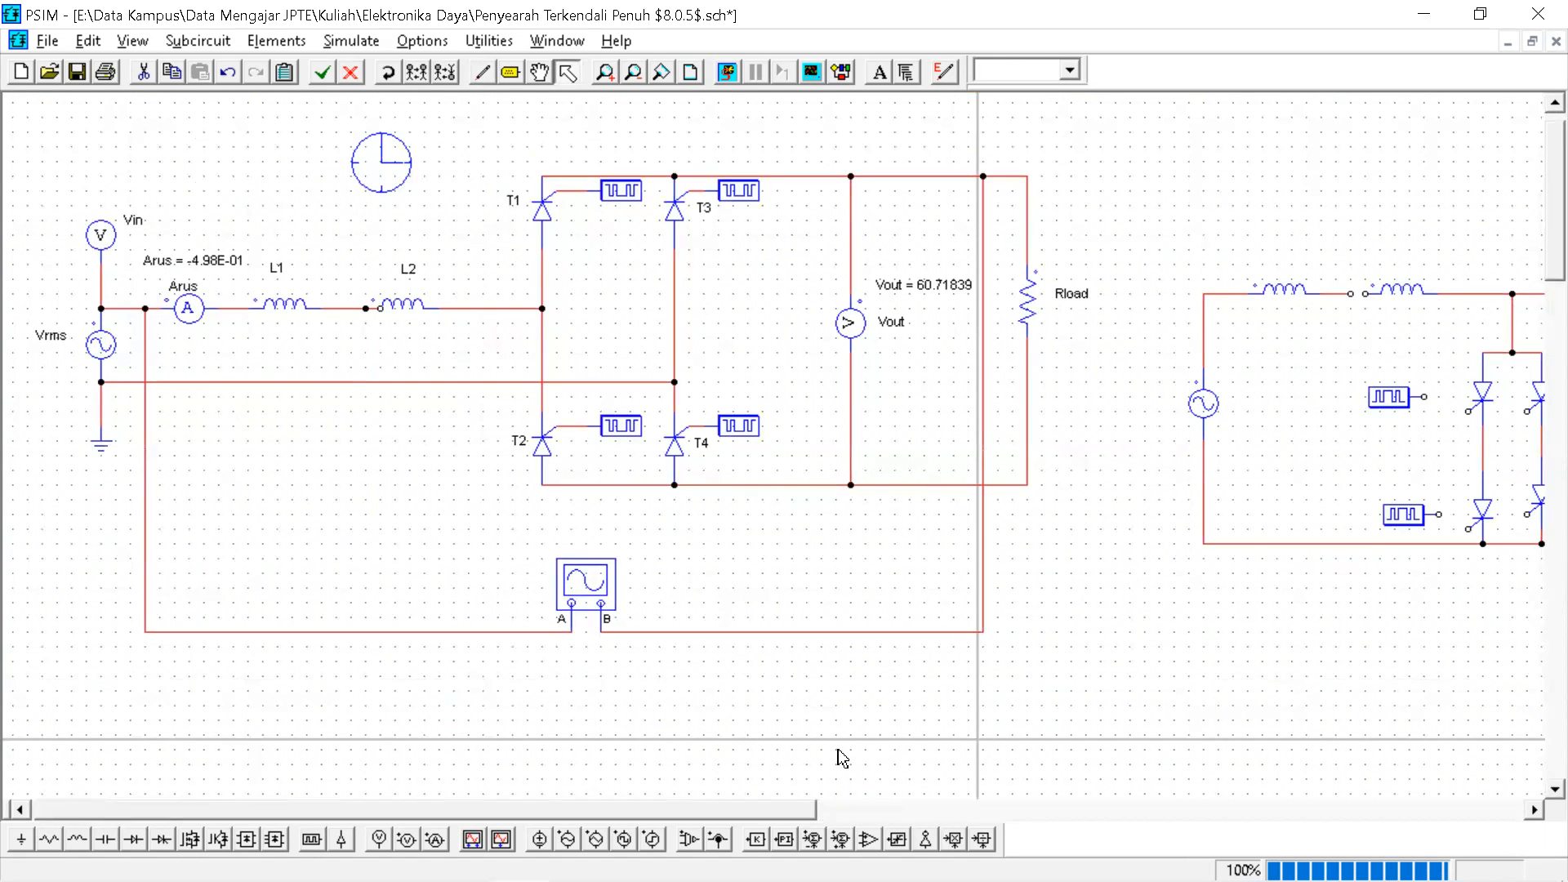
left_click_drag(795, 807, 1070, 808)
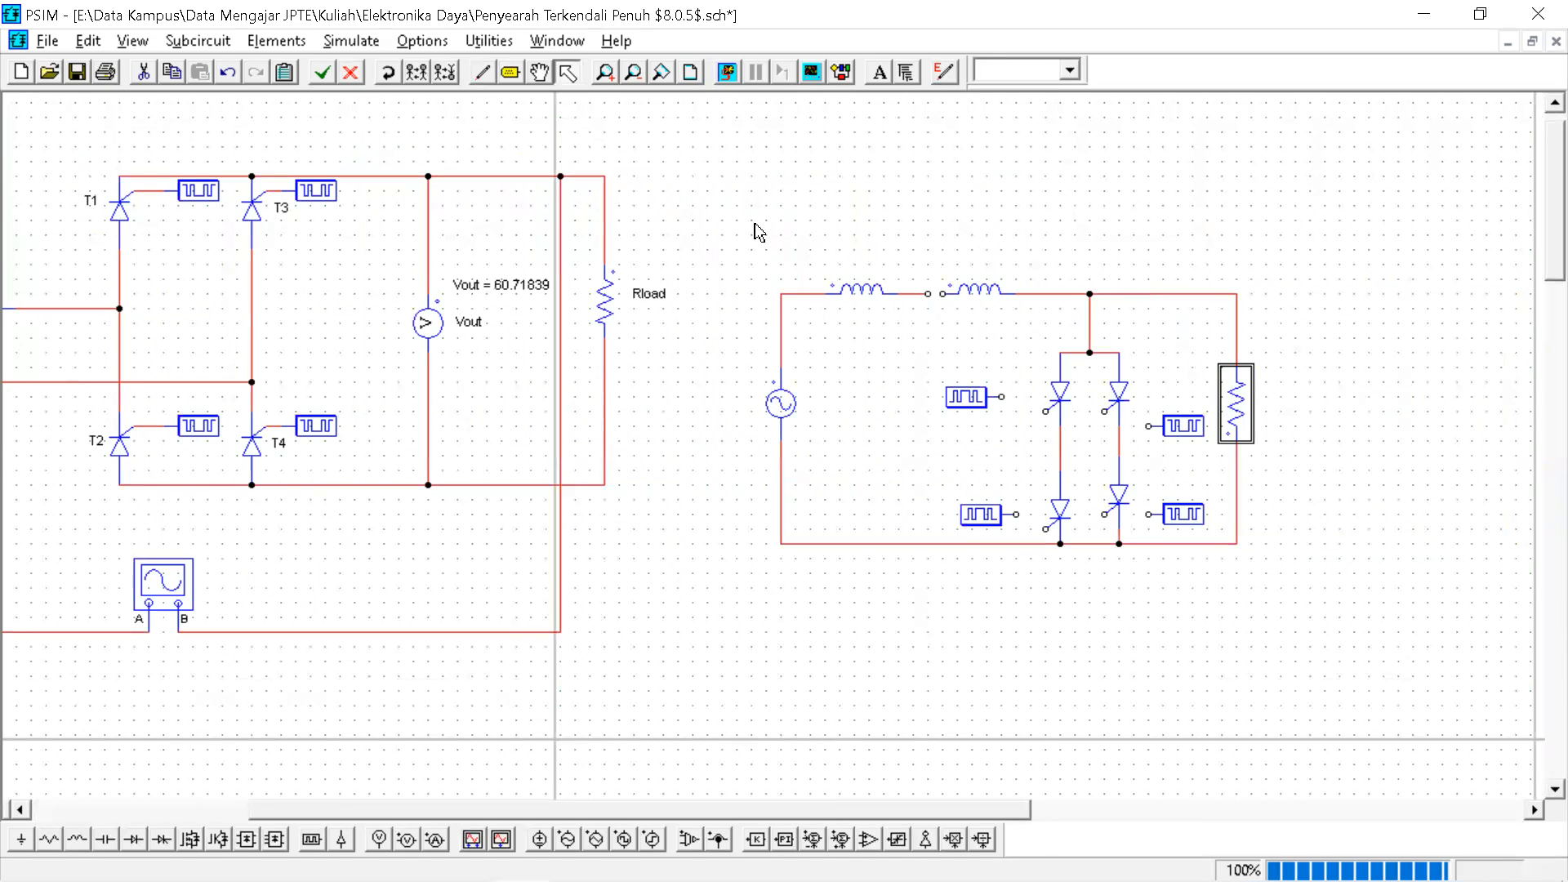
left_click_drag(1549, 735, 1458, 677)
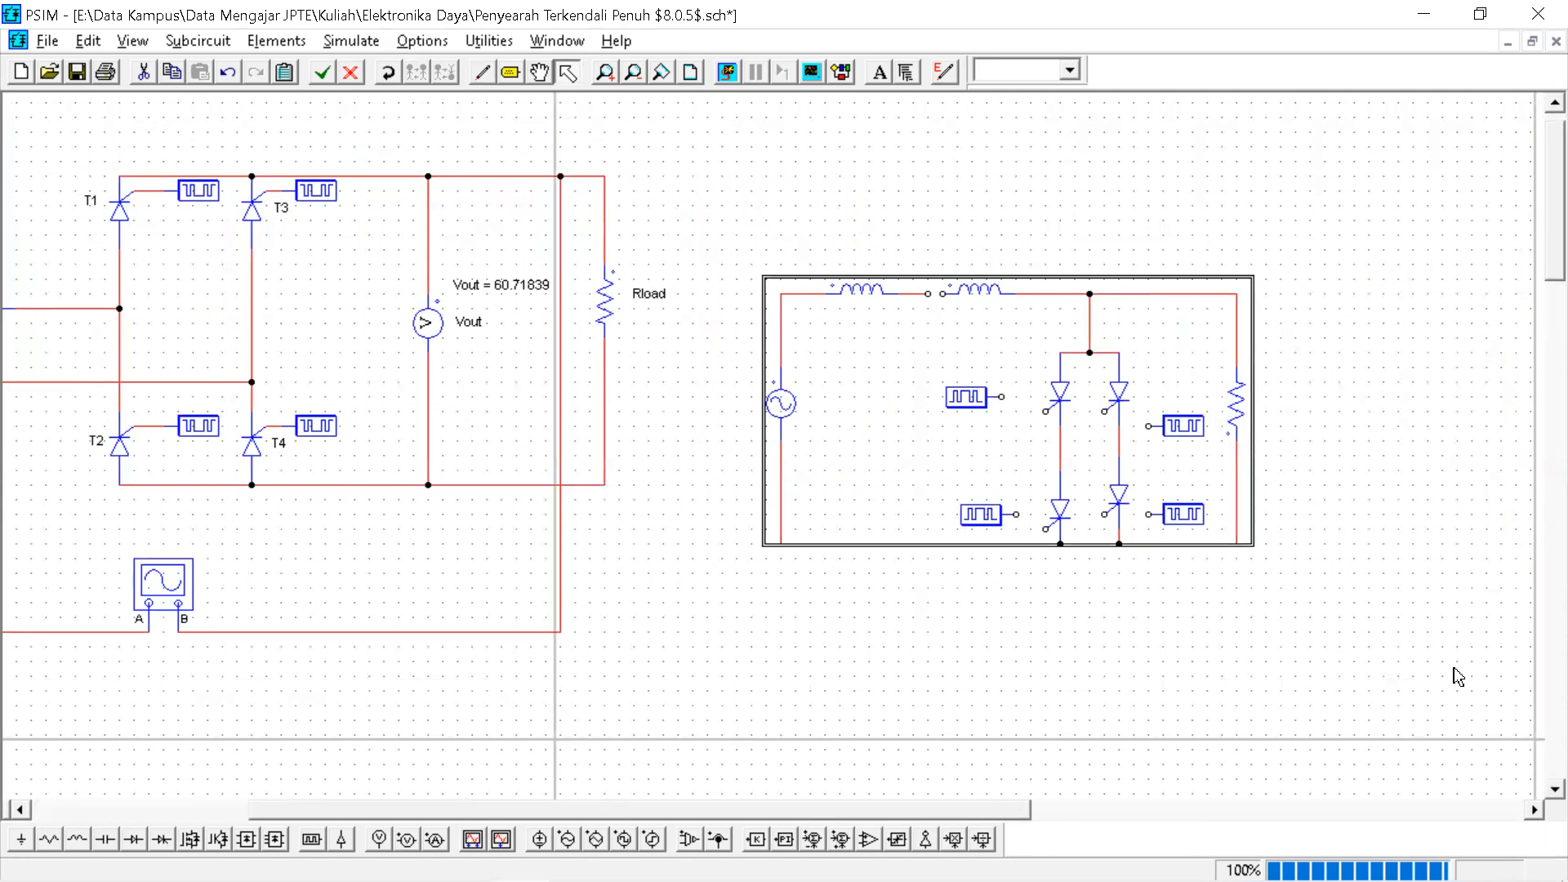
key("Delete")
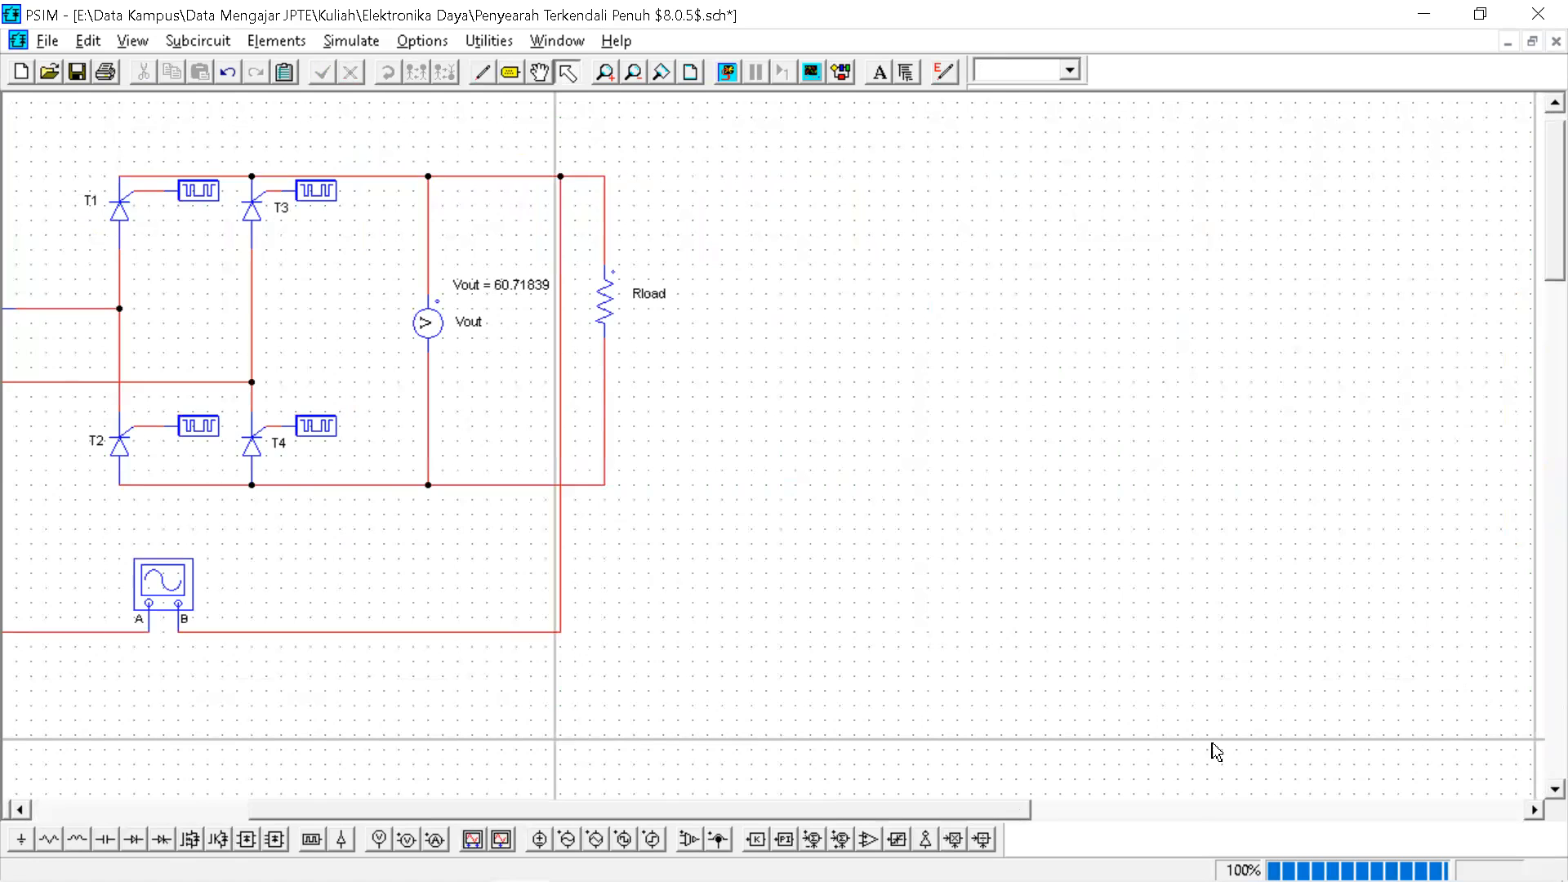
Open the Simulation Control parameters of the clock element above the original rectifier circuit.
left_click_drag(993, 803, 736, 807)
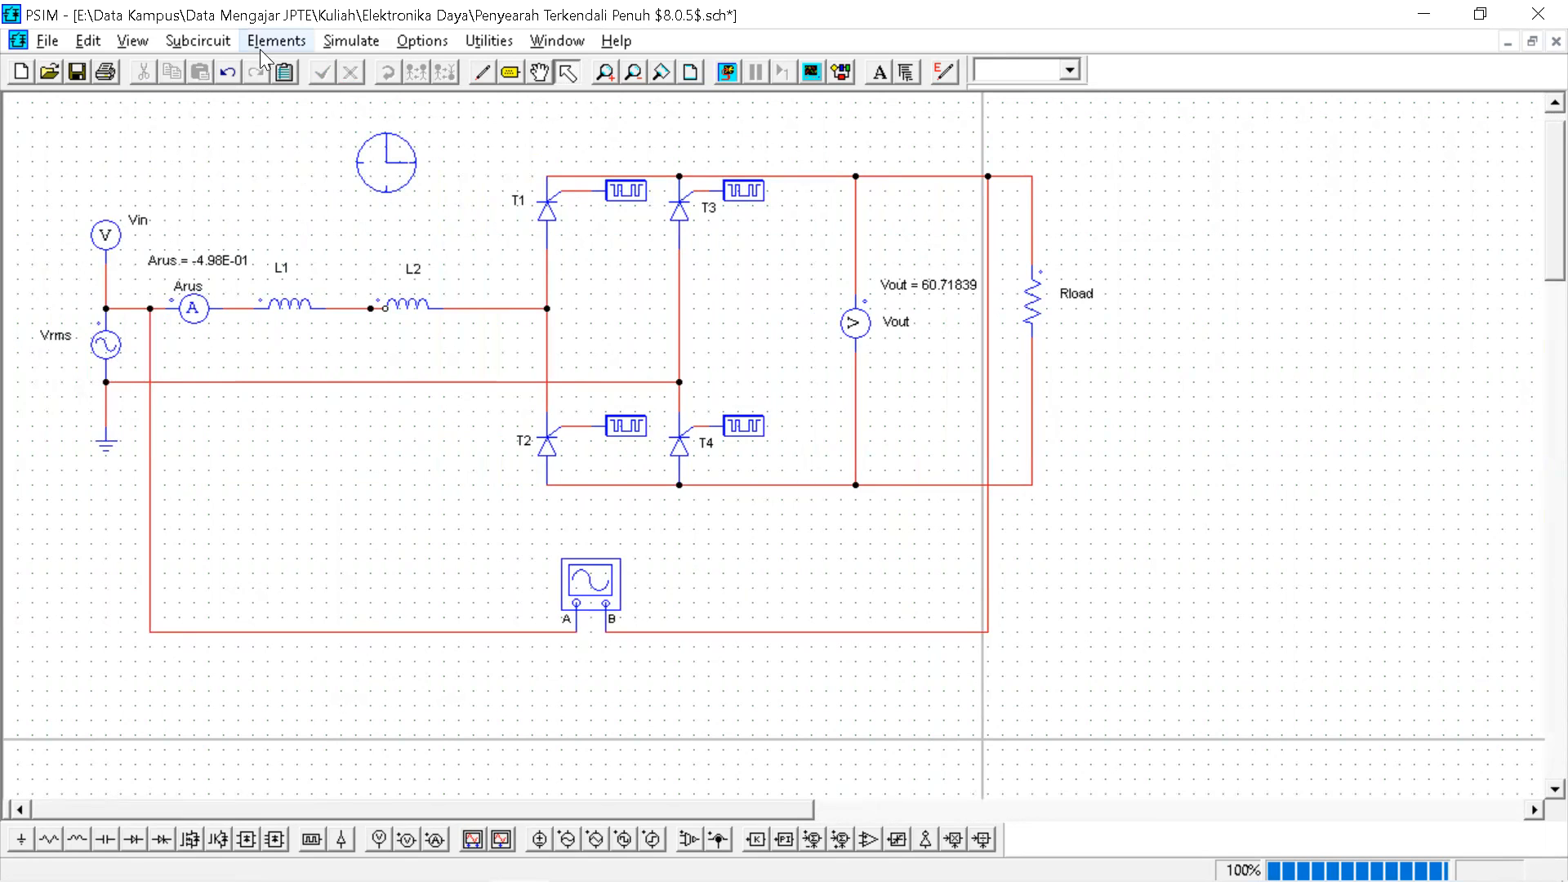
left_click(334, 40)
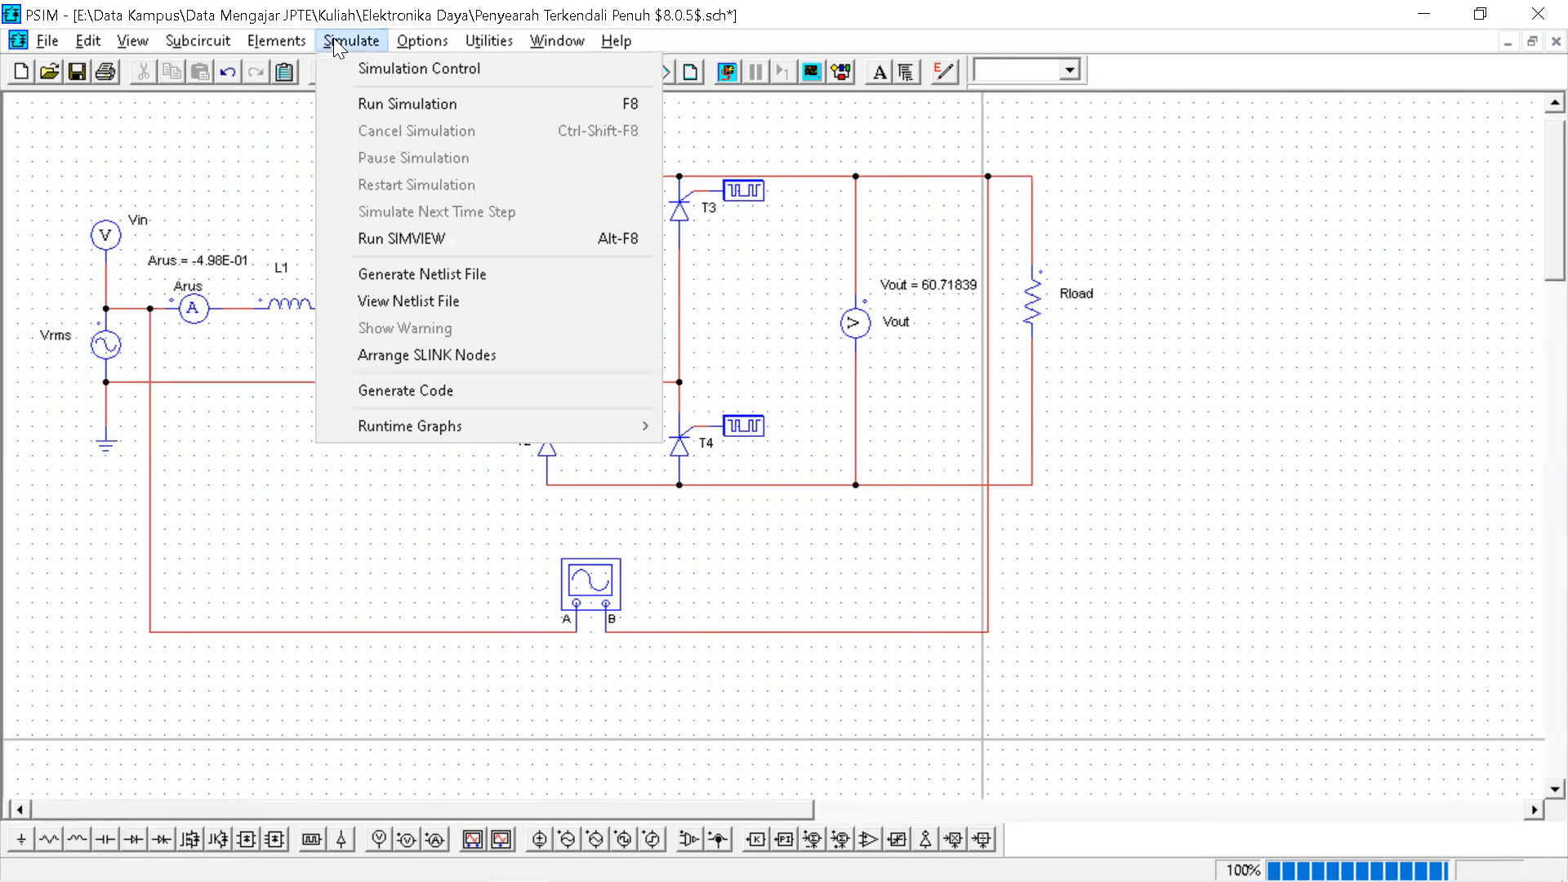
left_click(400, 68)
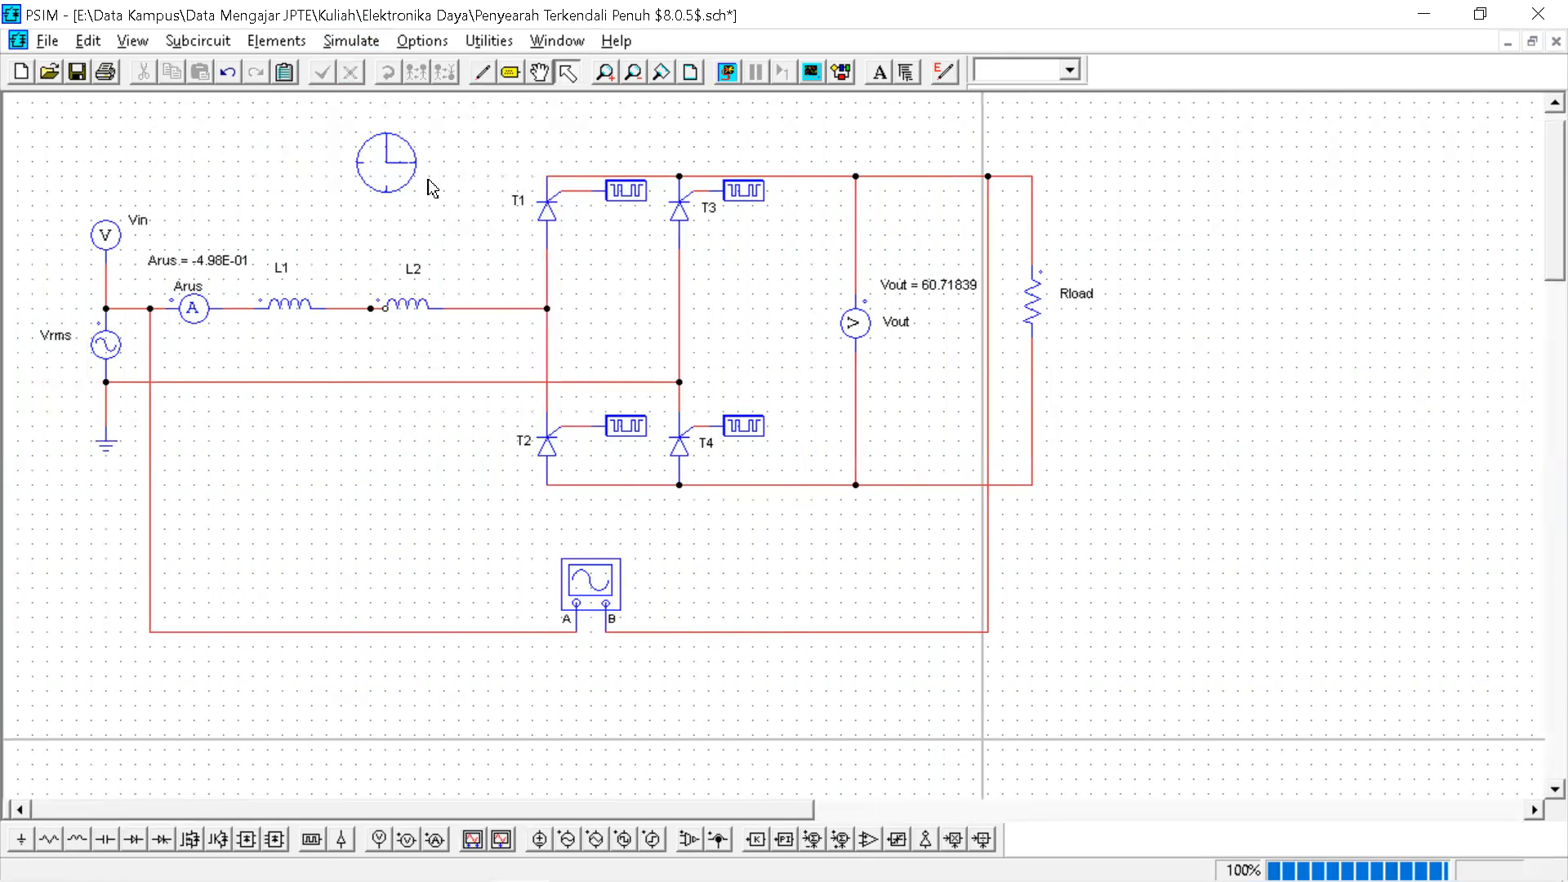
left_click(393, 181)
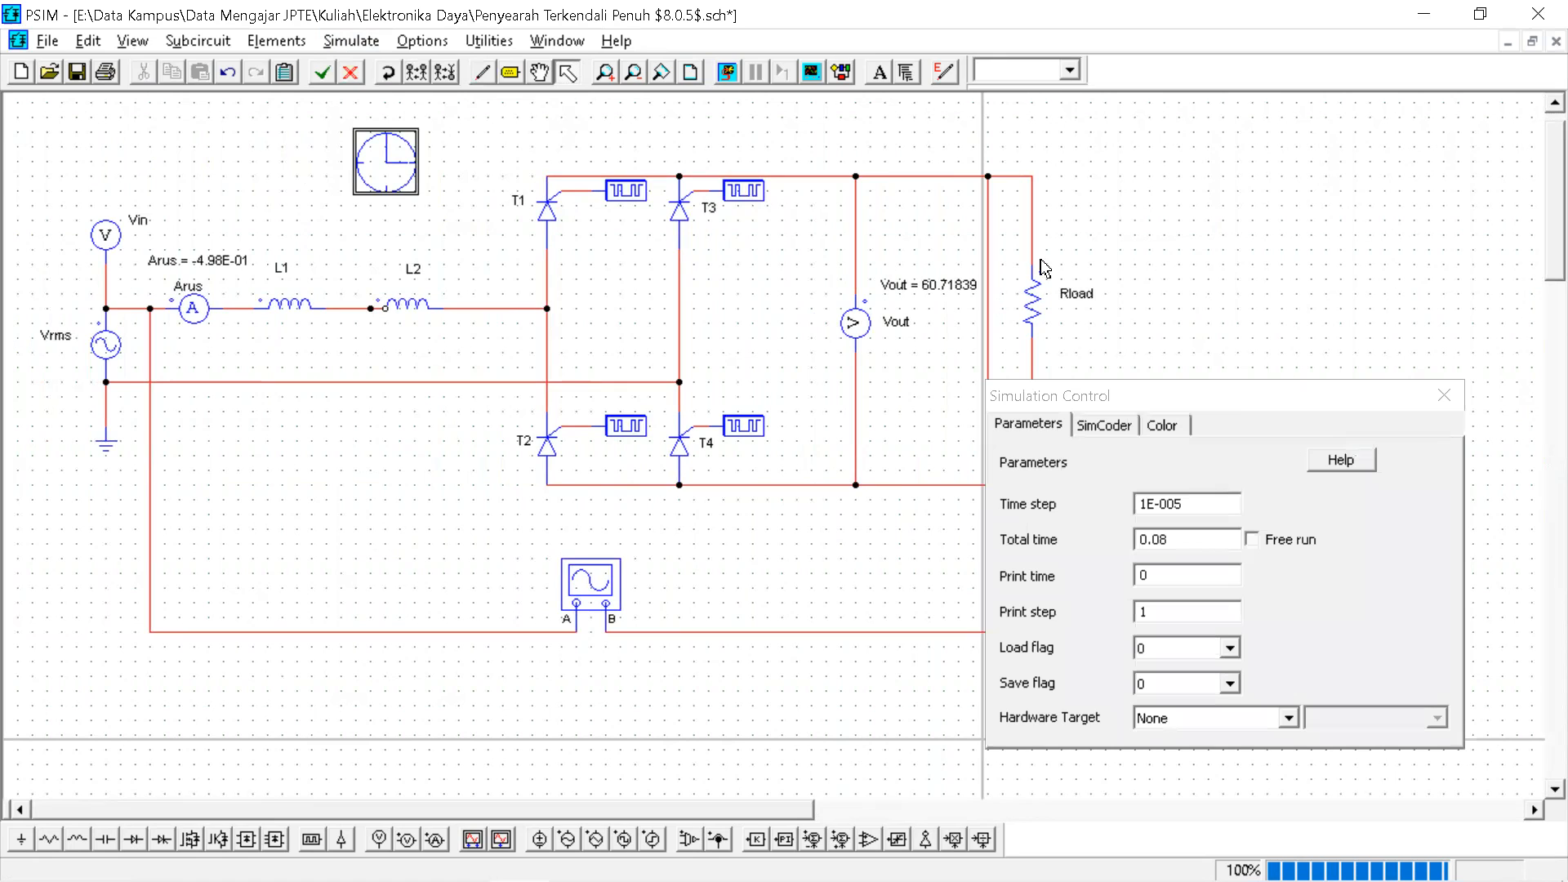
Move the Simulation Control dialog over the circuit, examine its total time setting and close it.
left_click_drag(1236, 403, 574, 300)
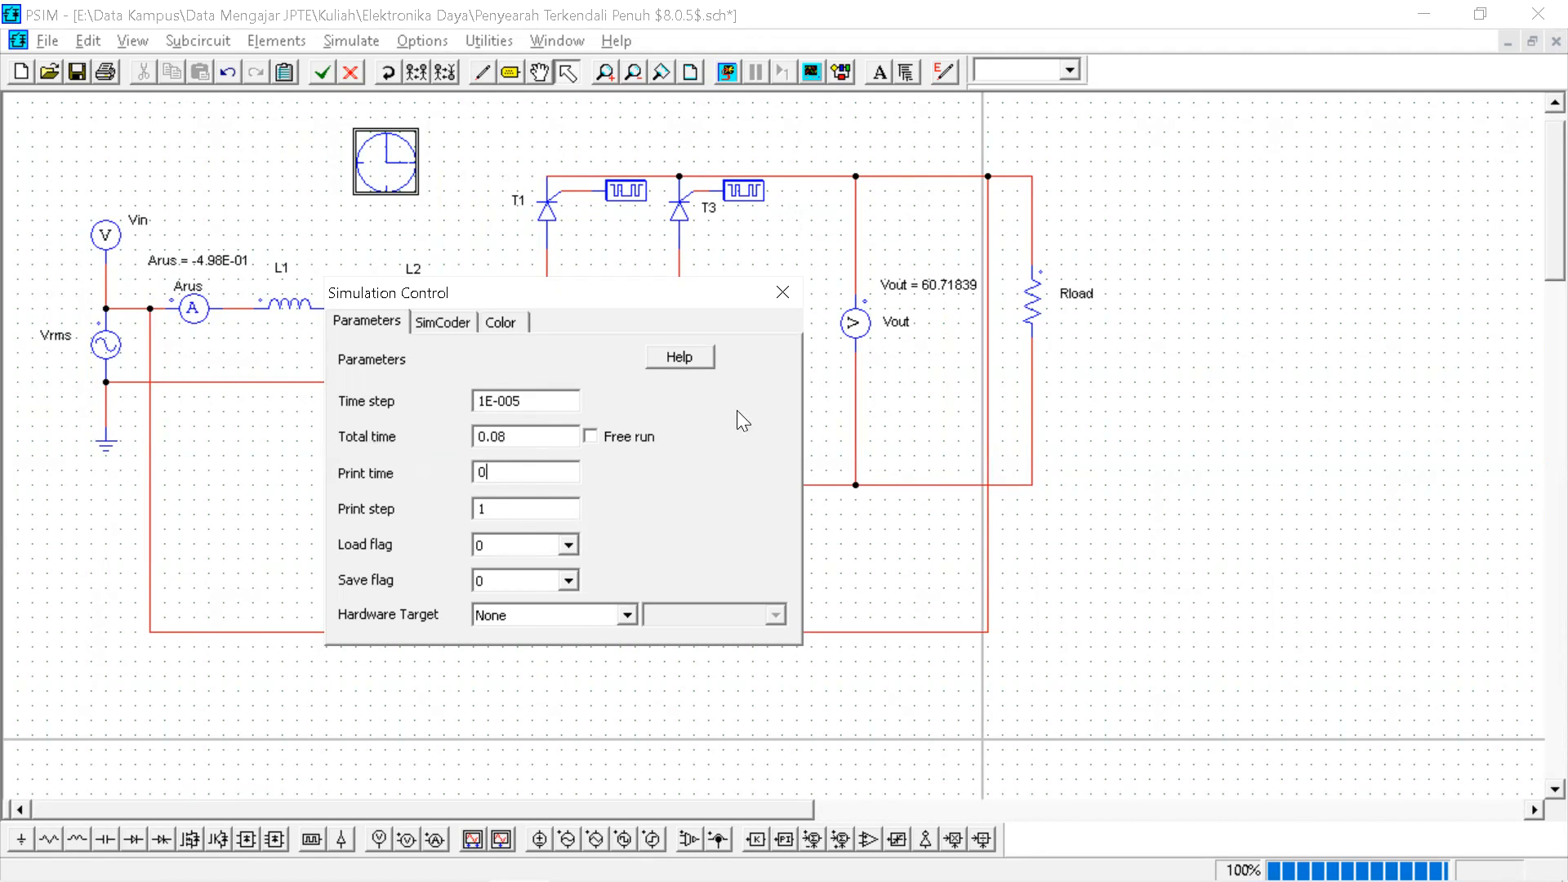
left_click(518, 437)
left_click(781, 293)
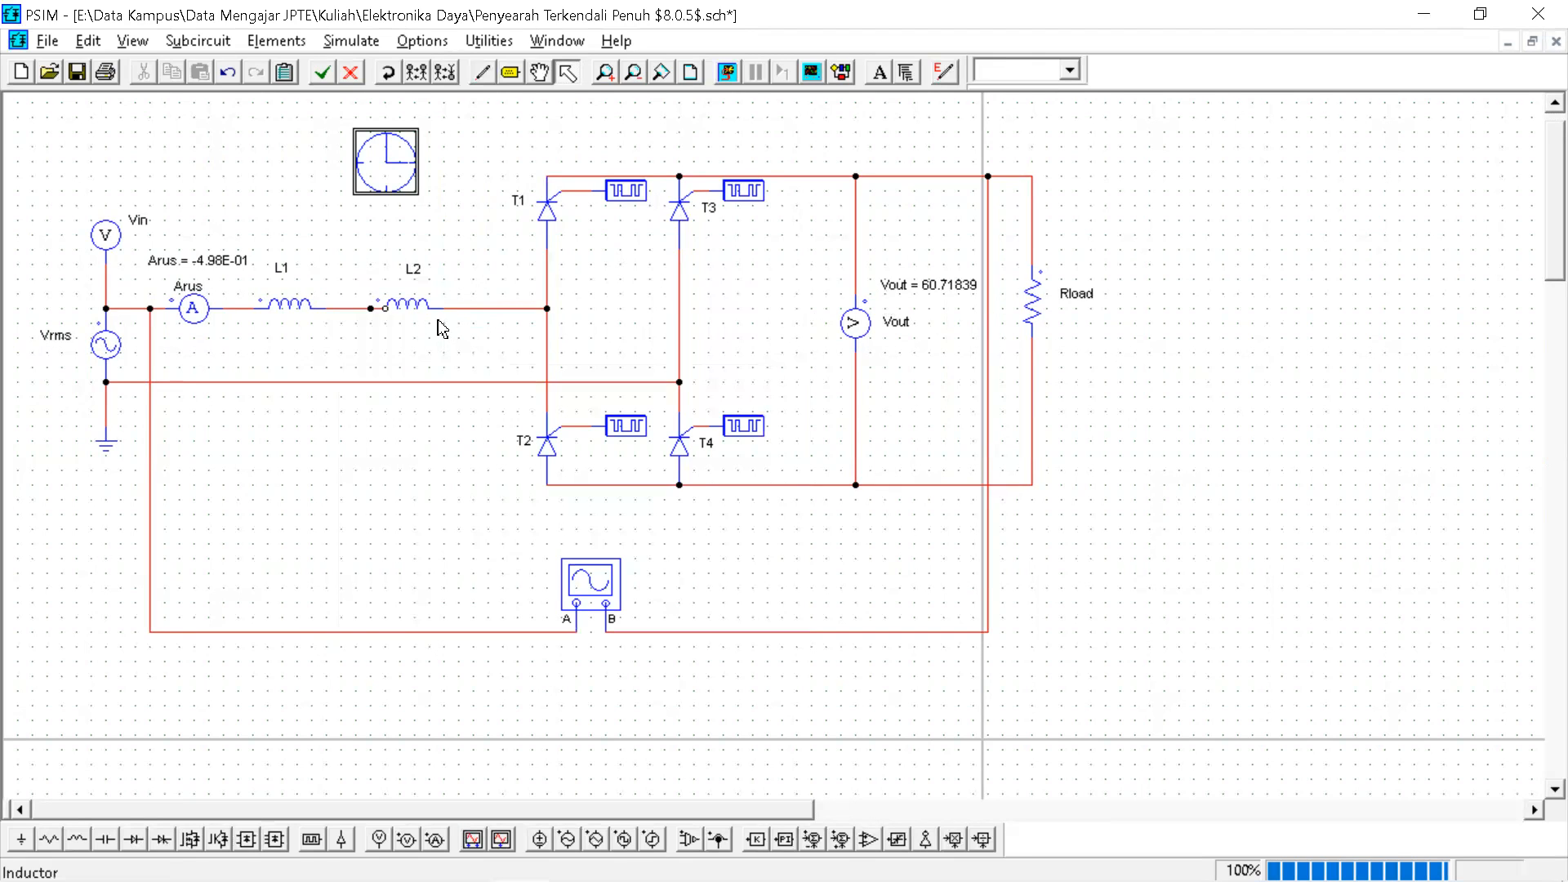
Check the switching points of thyristor T1's gating block and run the simulation.
double_click(626, 190)
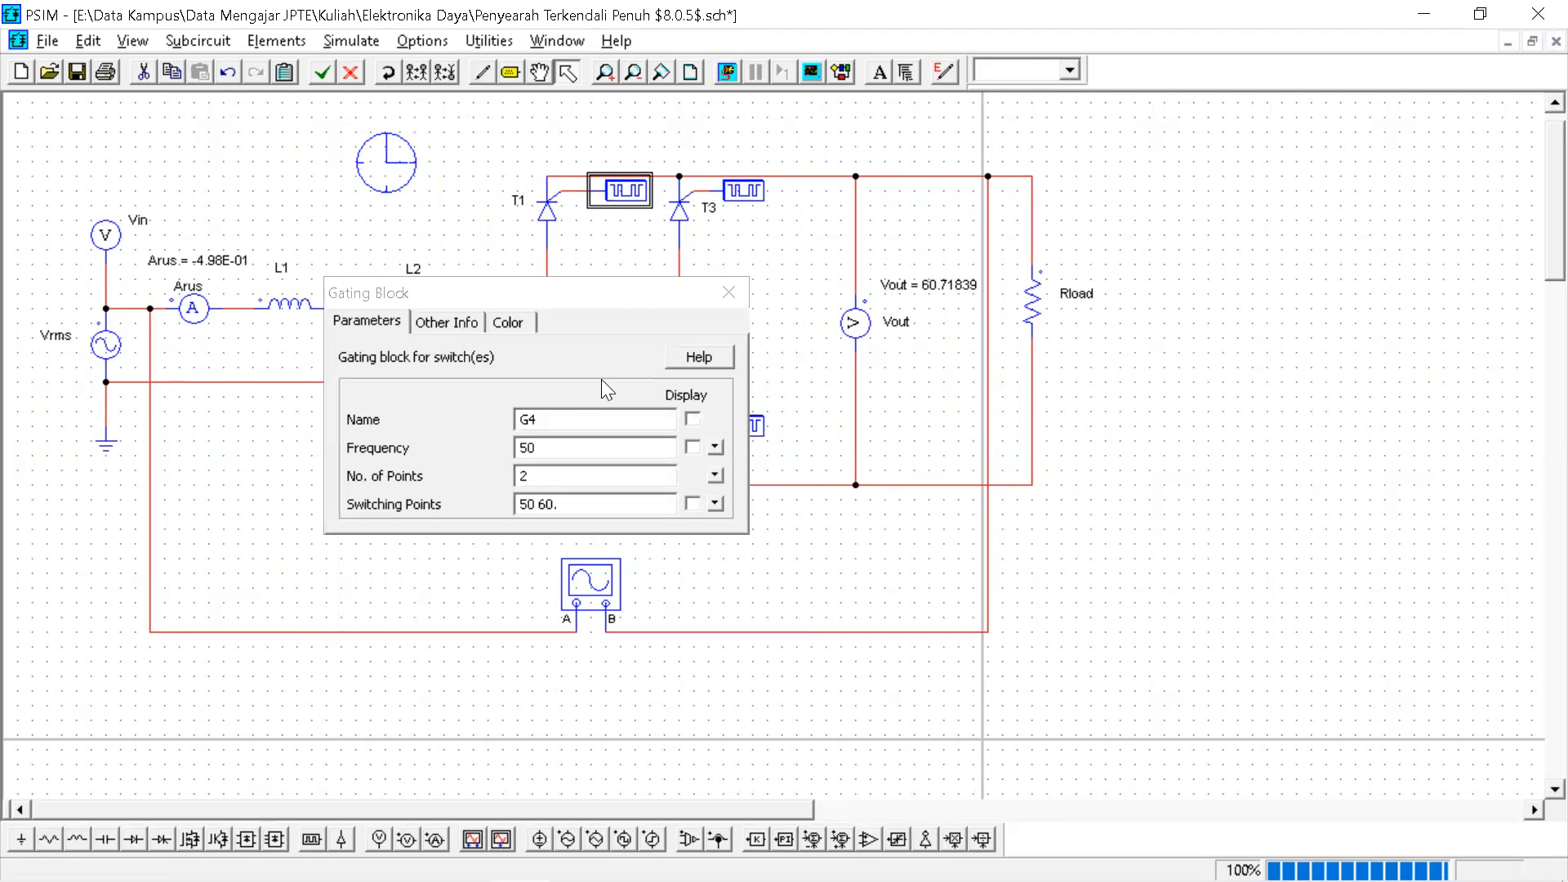
left_click(595, 504)
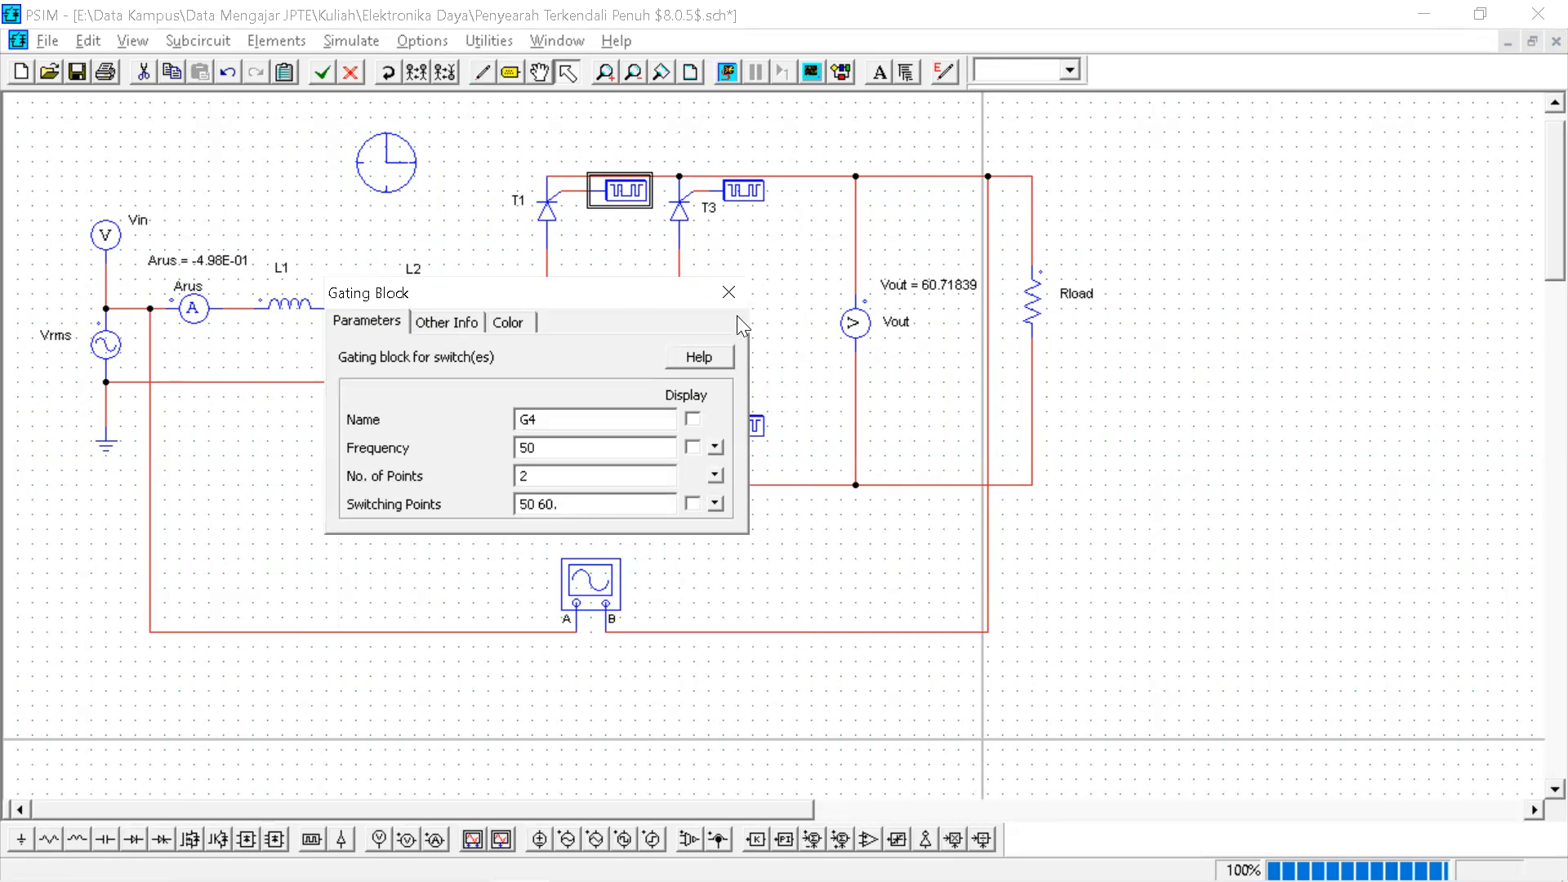
left_click(730, 293)
left_click(351, 41)
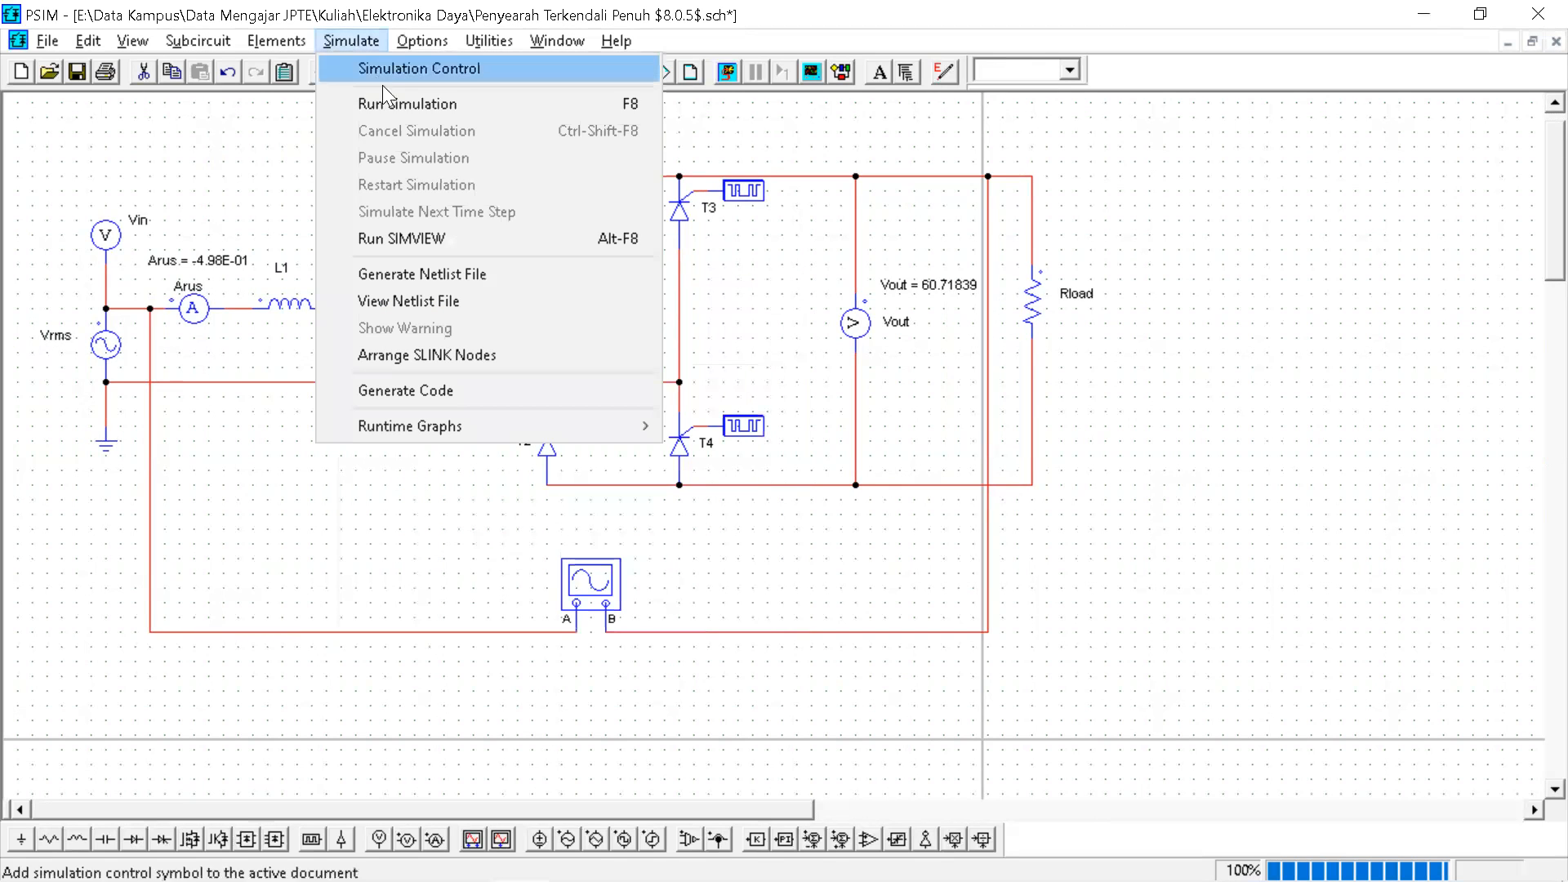
left_click(393, 106)
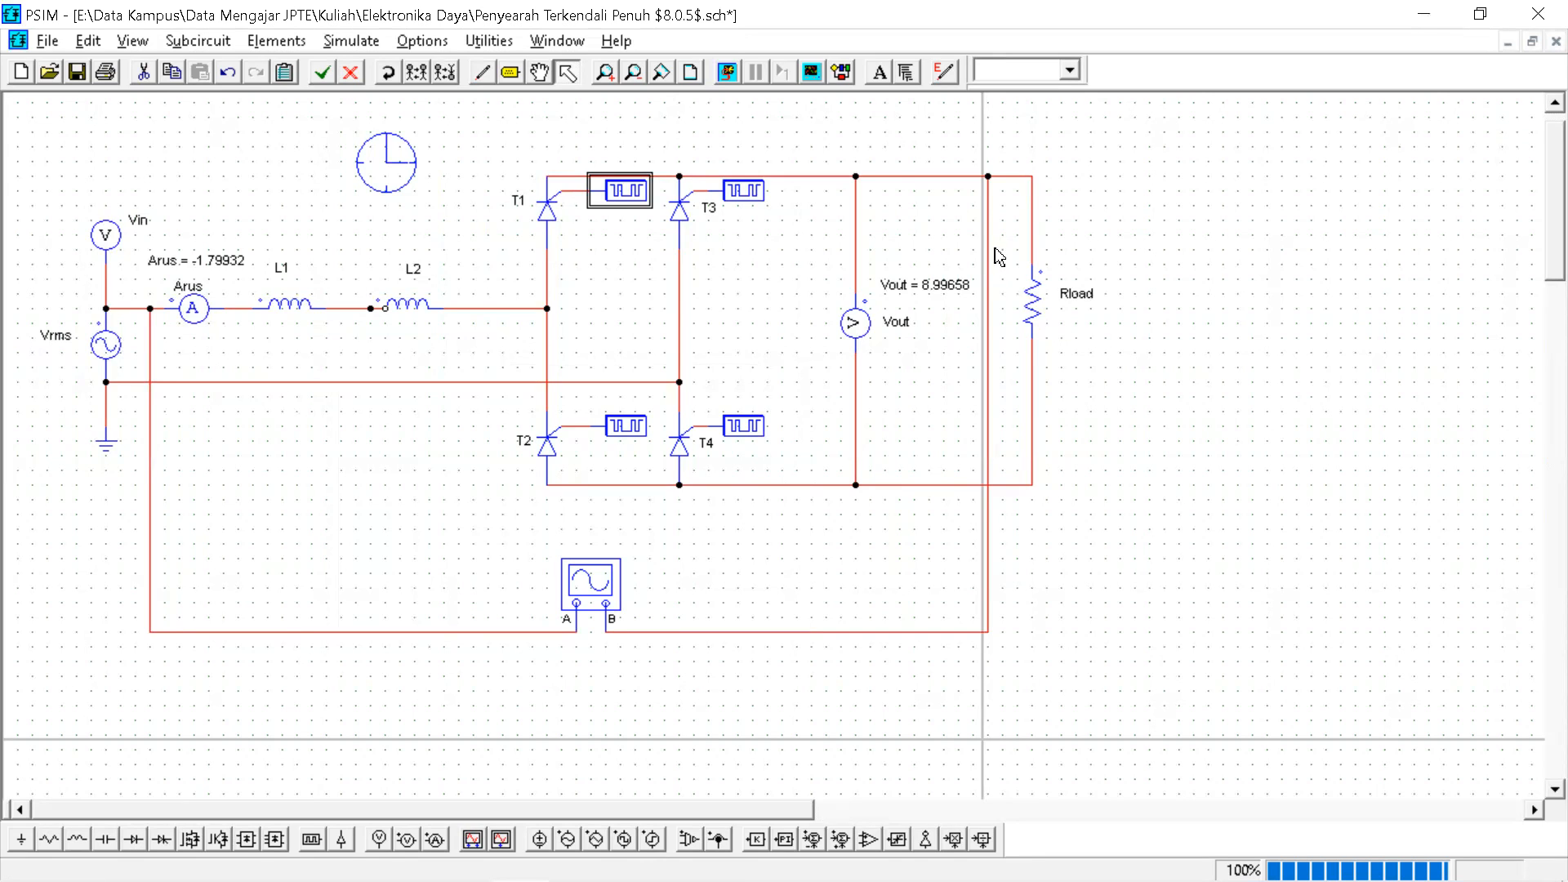
Move the Rload resistor down along its branch and insert a current probe in series above it.
left_click_drag(1032, 294, 1034, 388)
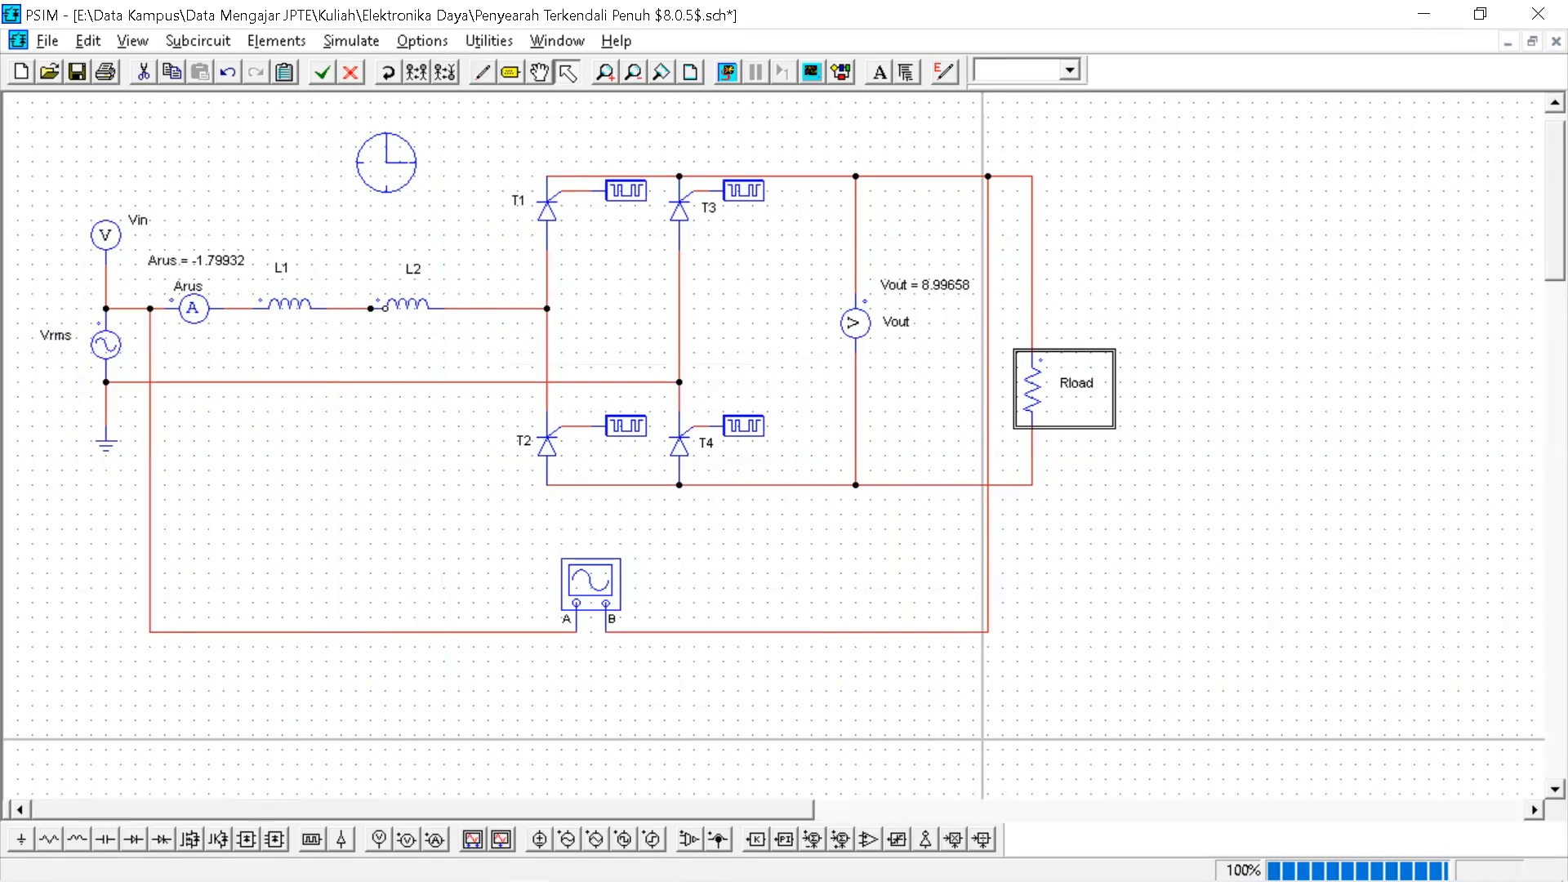
left_click(435, 839)
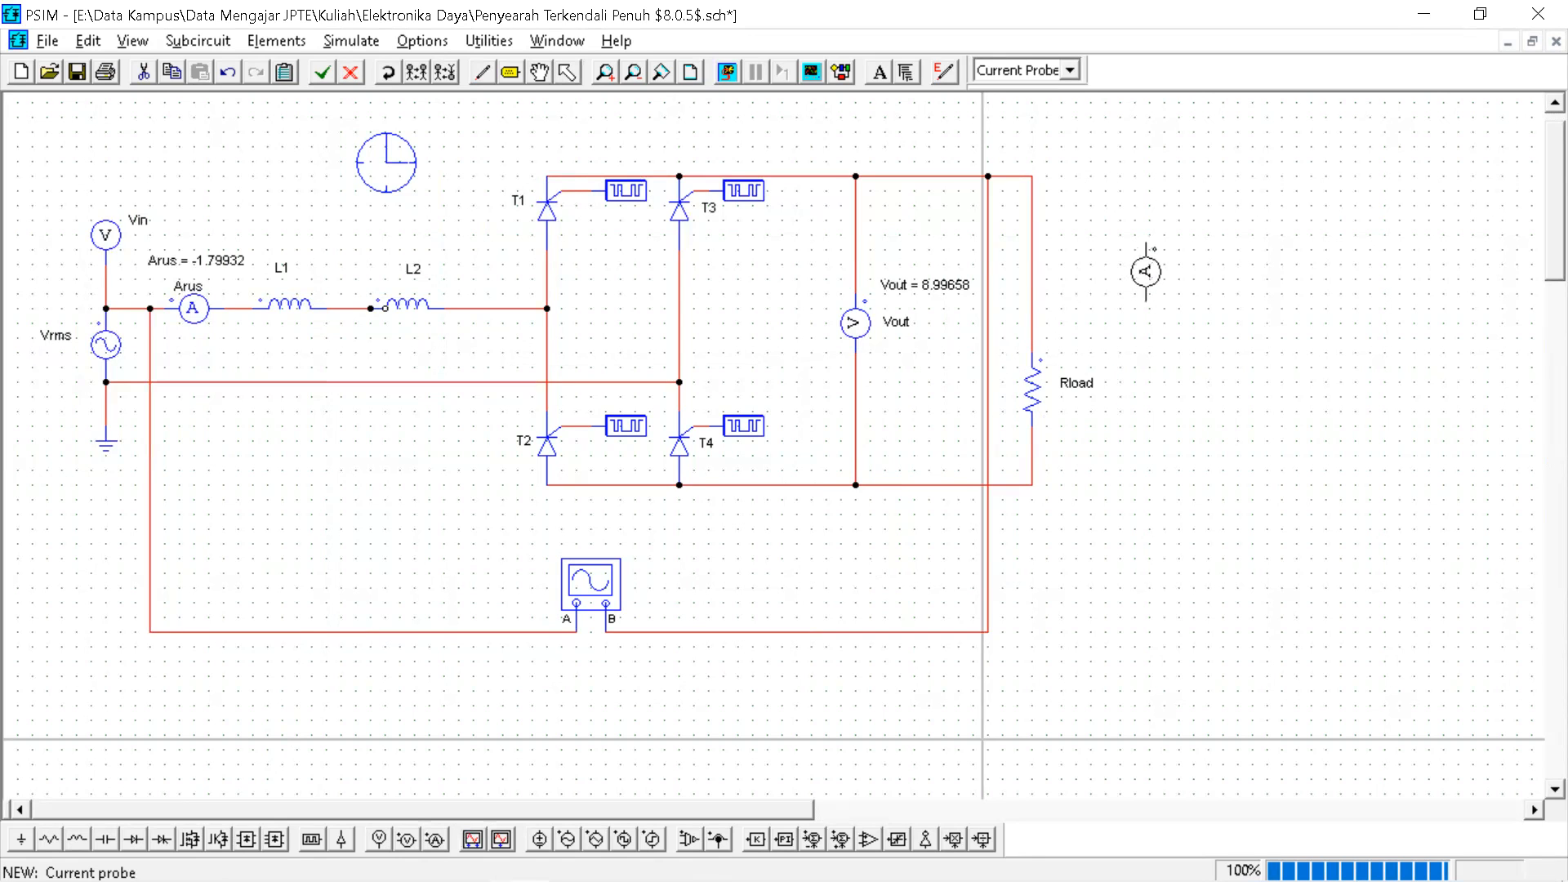
left_click(1033, 274)
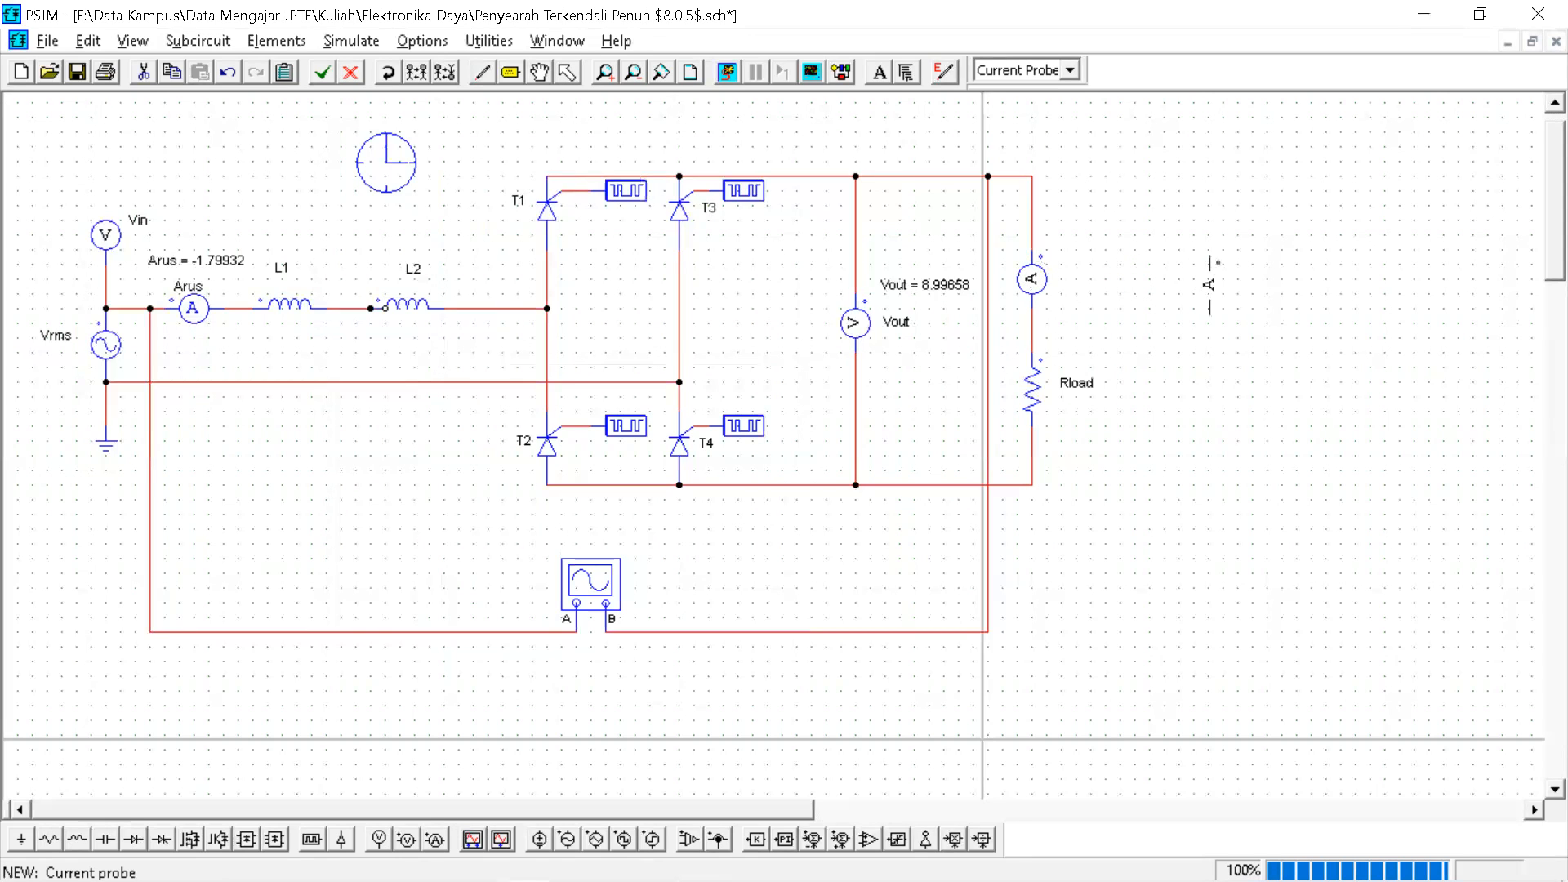
key("Escape")
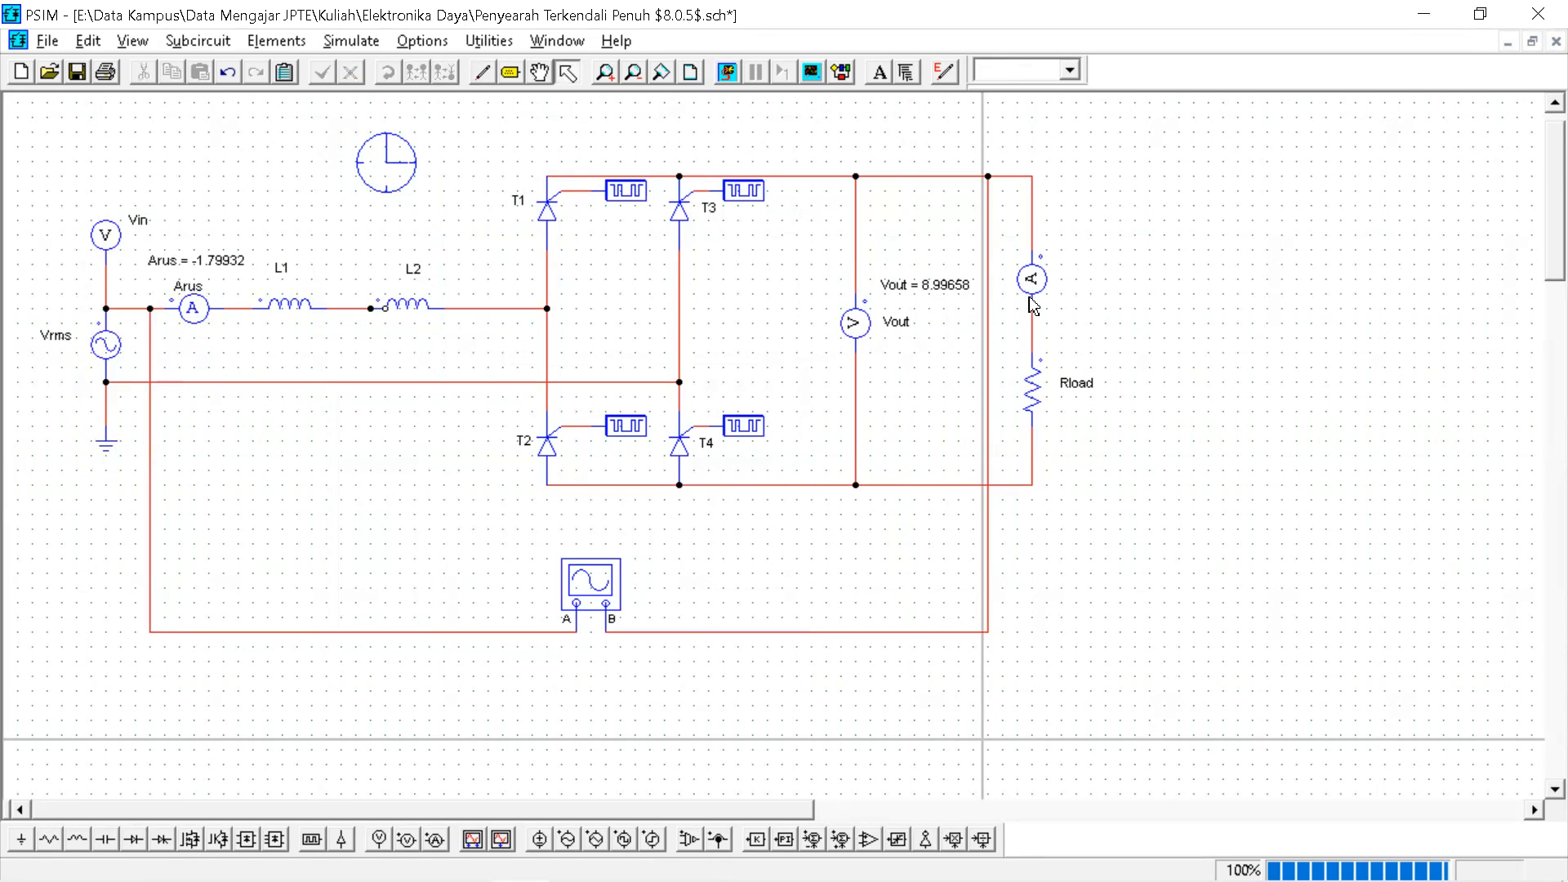
Name the new current probe IOutput and display its name beside the probe.
double_click(1028, 292)
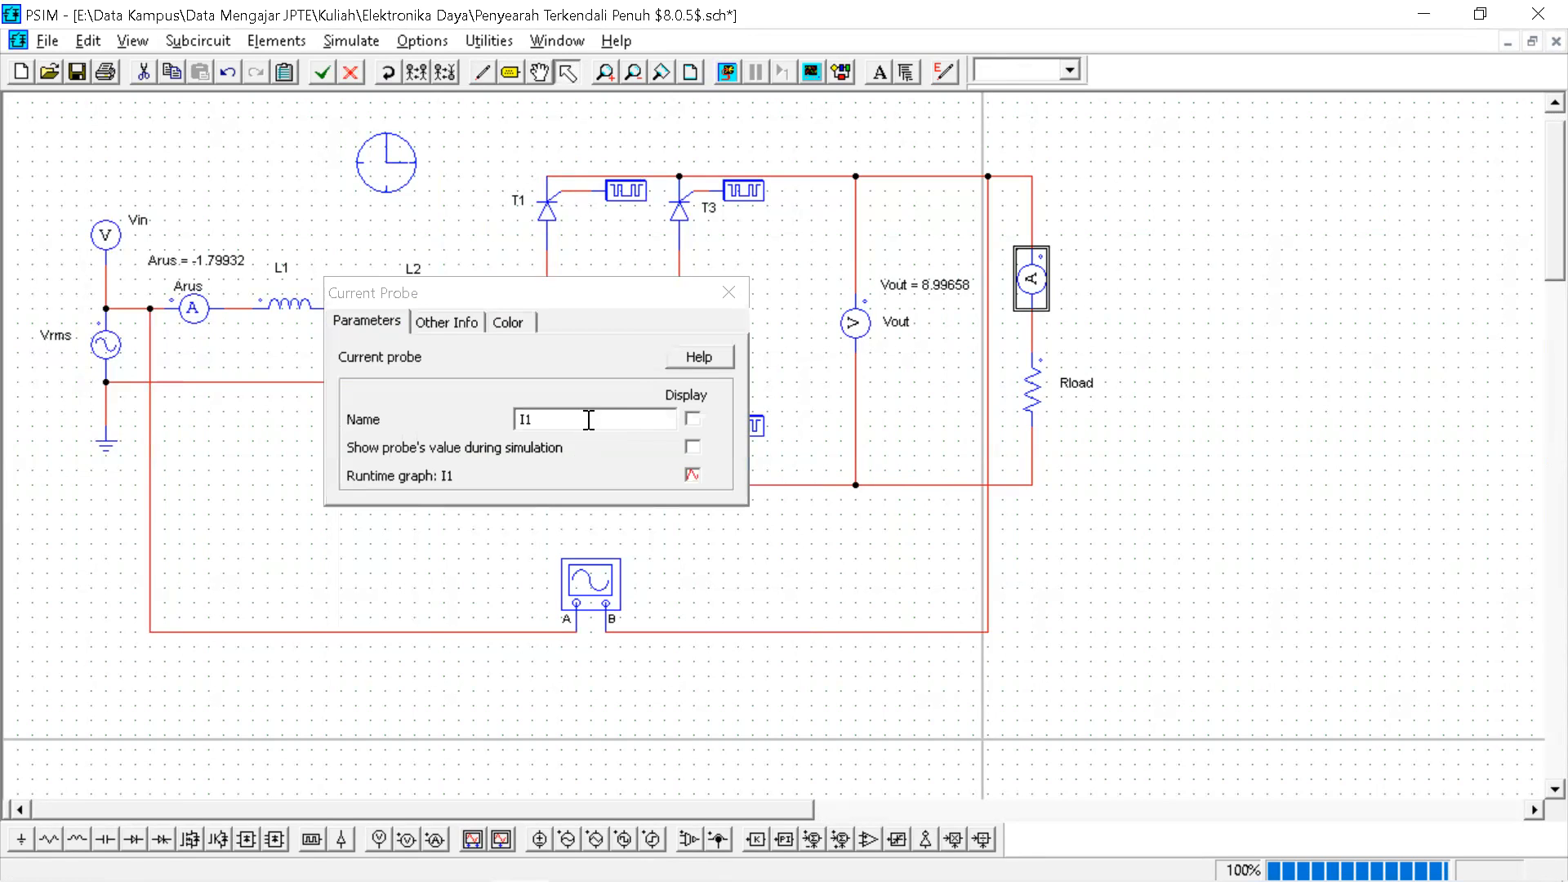
left_click(588, 419)
key("BackSpace")
type("Output")
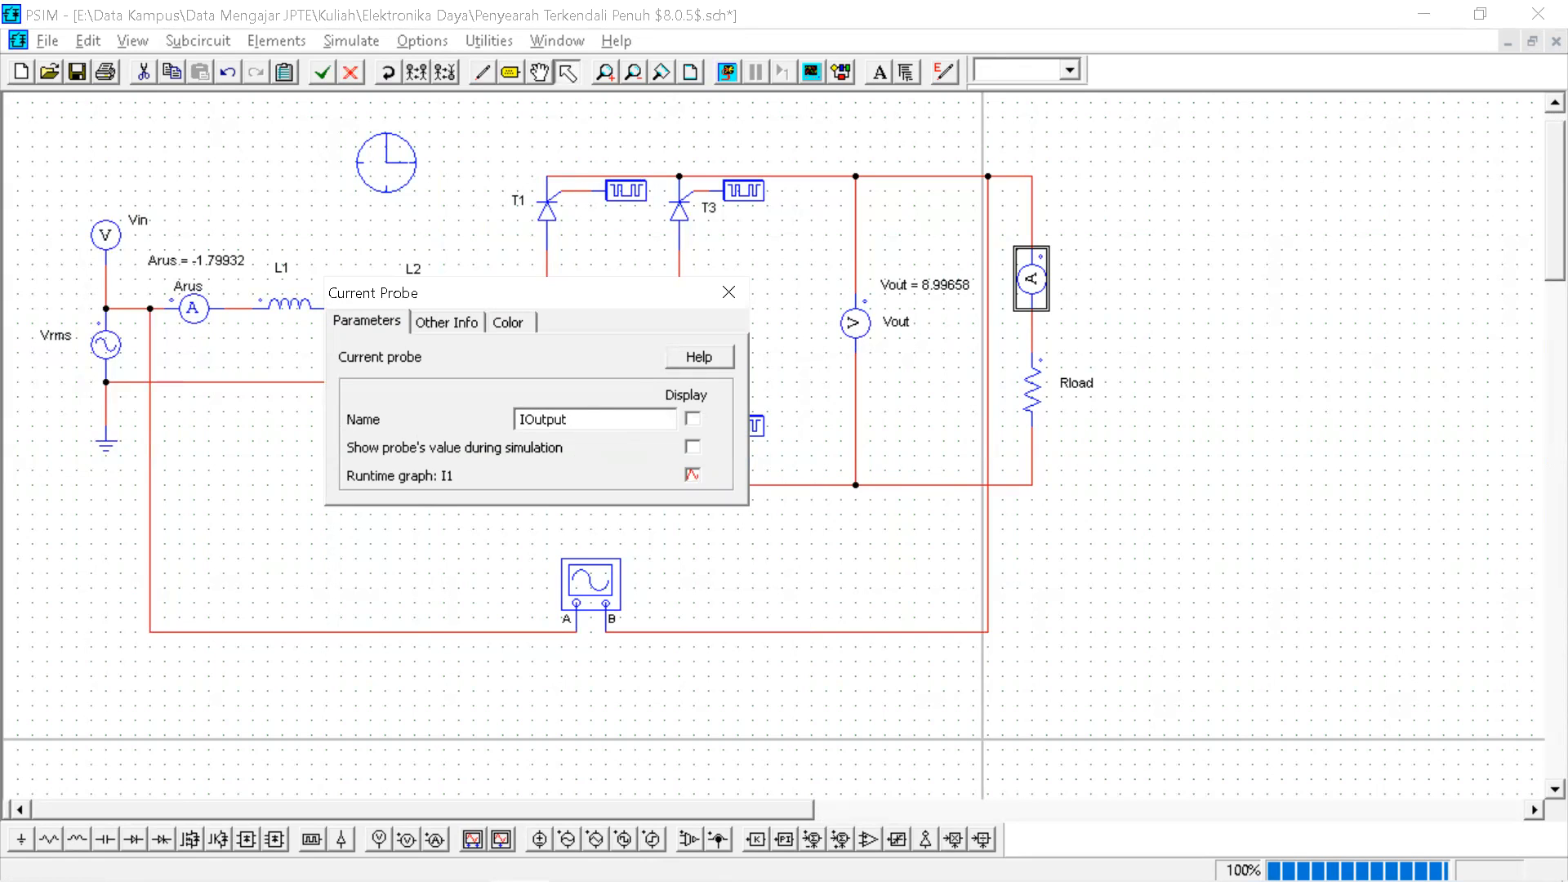
left_click(696, 420)
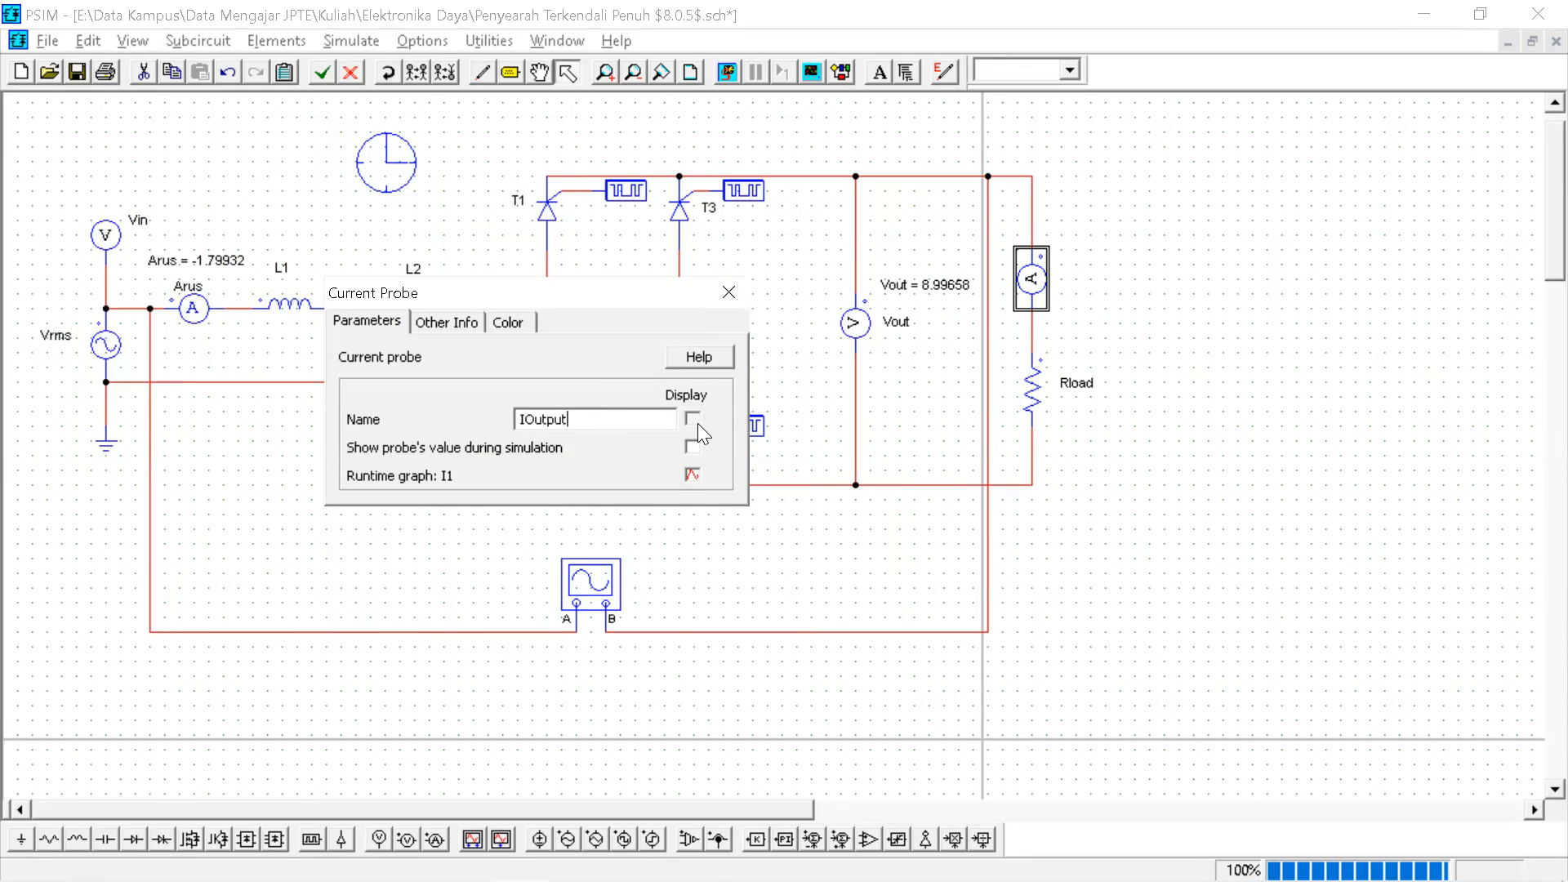
left_click(746, 299)
left_click(1075, 276)
left_click_drag(1075, 272, 1085, 273)
left_click(1204, 307)
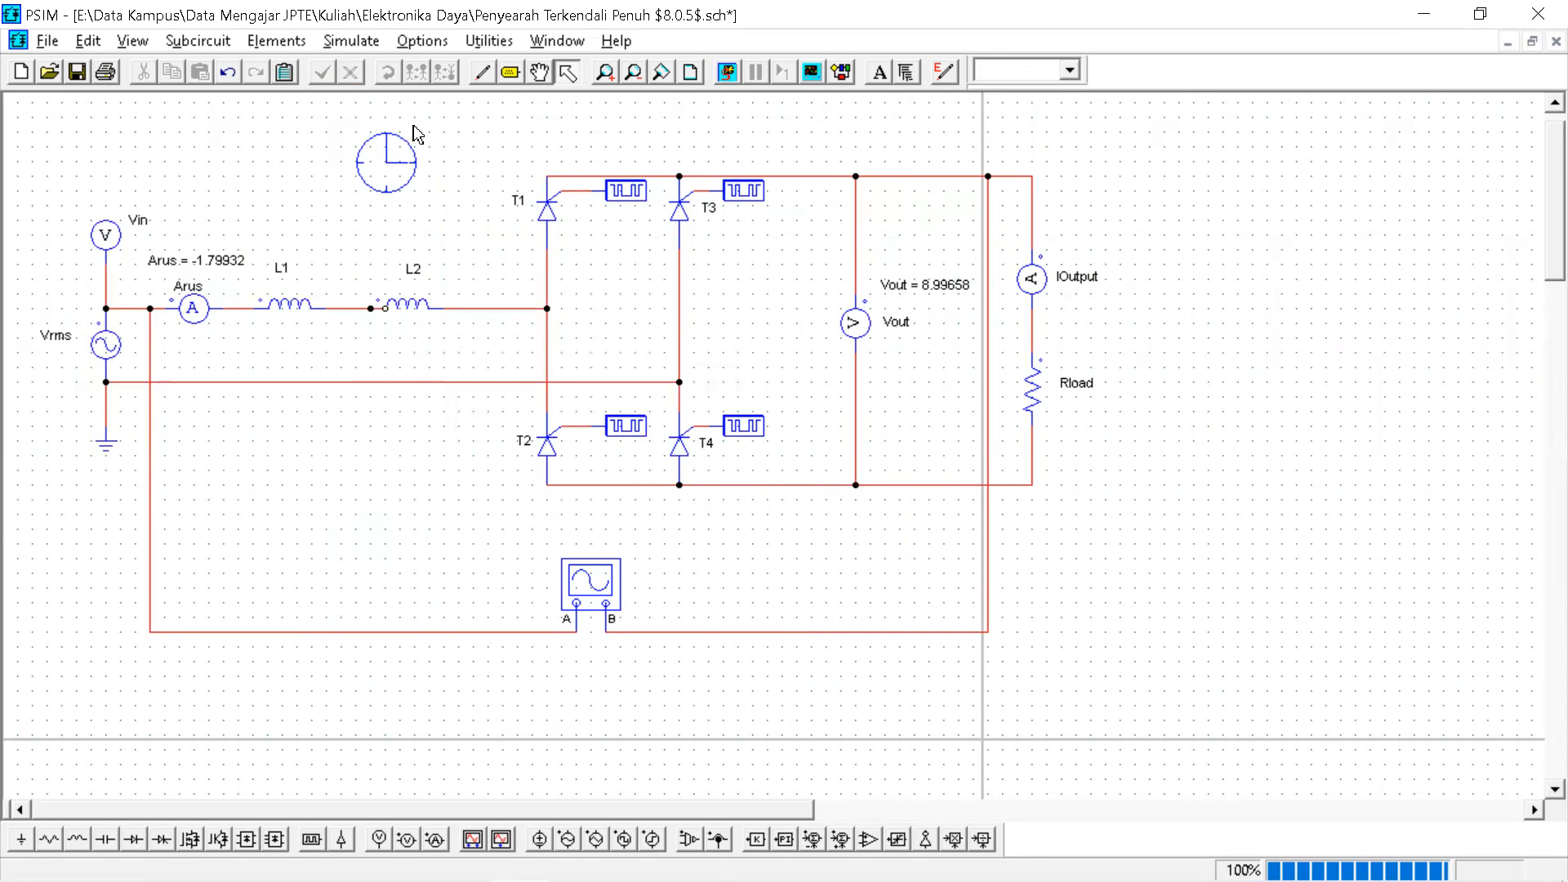
Run the simulation again with the load current probe in the circuit.
left_click(349, 43)
left_click(396, 104)
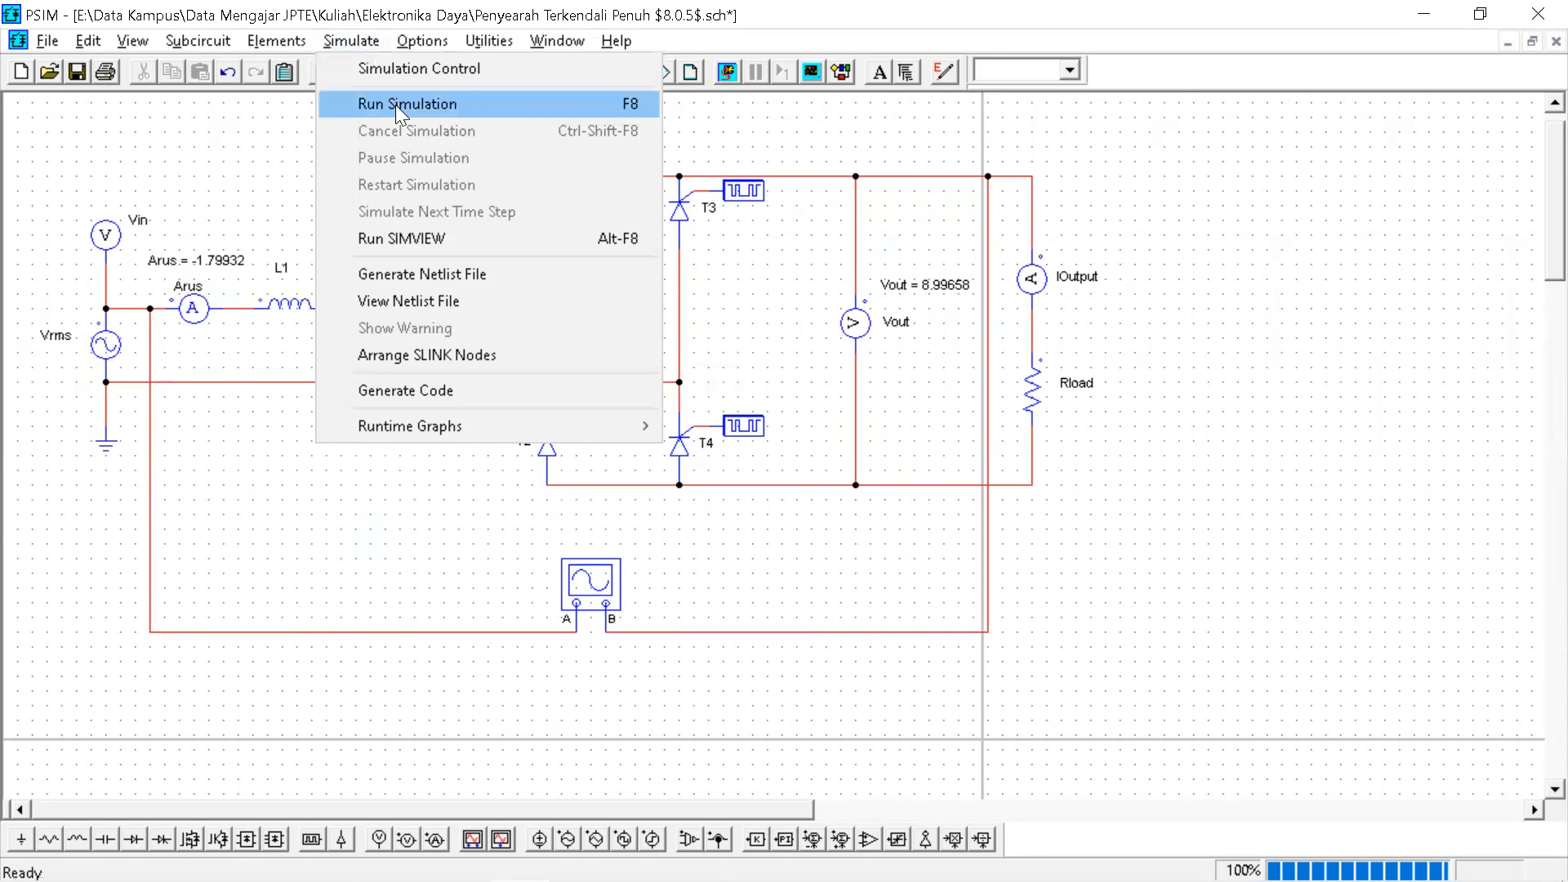